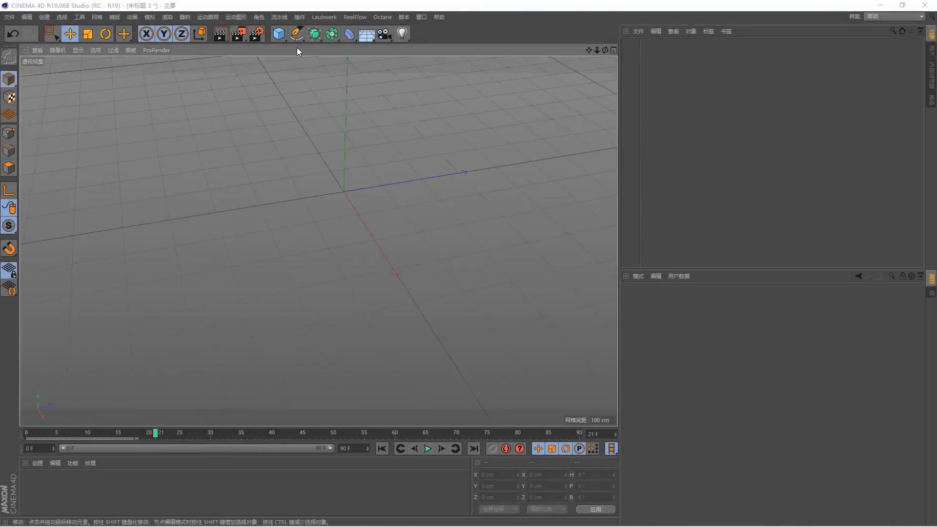
Add a sphere primitive (radius 100 cm, 24 segments) from the cube palette.
left_click_drag(278, 34, 454, 65)
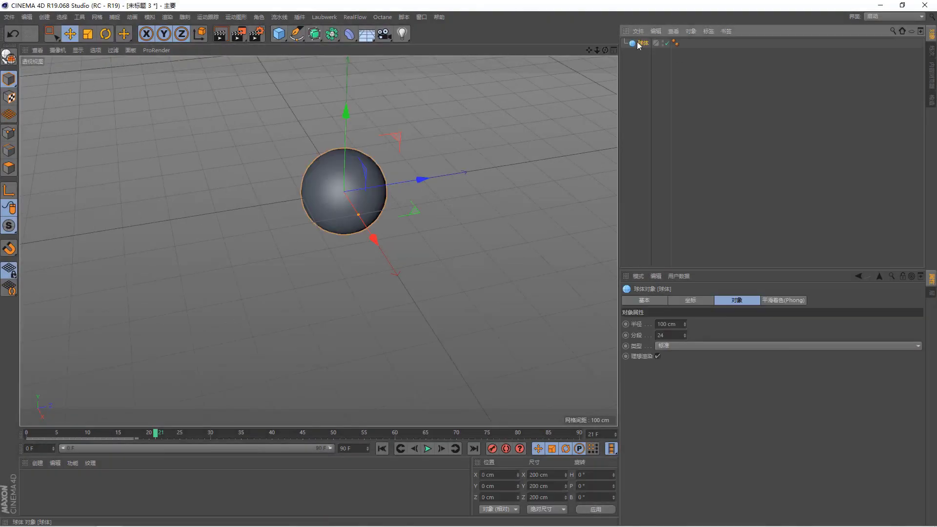
Add a Phong smoothing tag to the sphere.
right_click(638, 43)
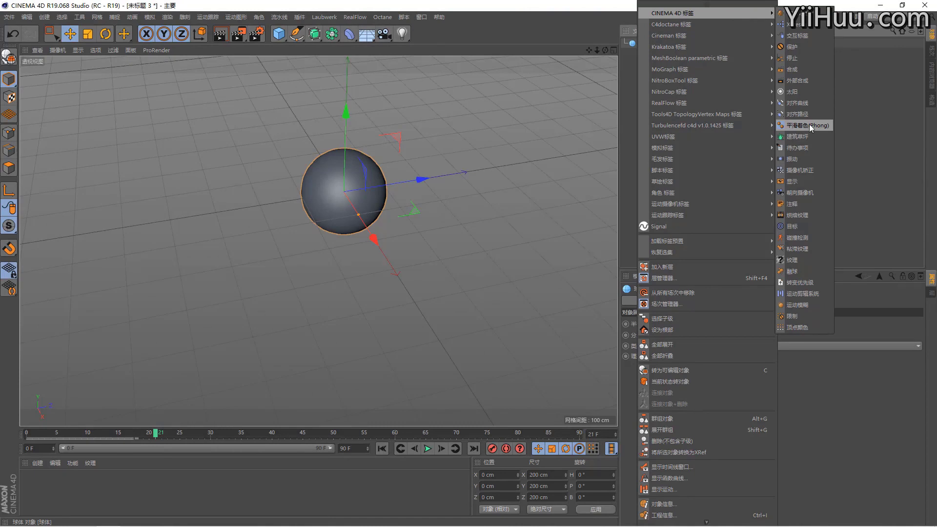
left_click(809, 124)
scroll(338, 200, "up", 3)
mouse_move(332, 203)
left_mouse_down("alt")
mouse_move(388, 182)
mouse_move(359, 246)
mouse_move(361, 273)
left_mouse_up("alt")
left_click(33, 434)
scroll(275, 249, "up", 2)
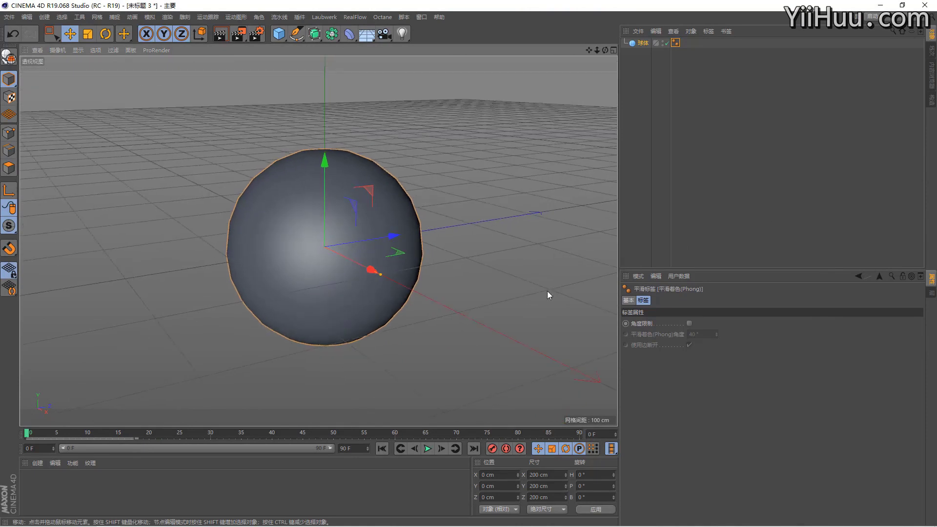
Delete the sphere's Phong tag so its flat polygon facets show.
left_click(676, 45)
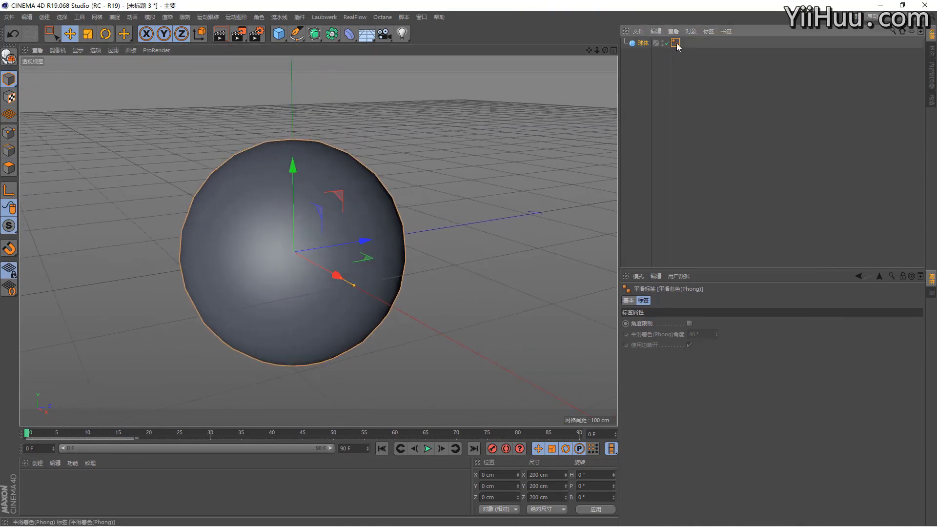
key("Delete")
scroll(244, 250, "up", 2)
scroll(259, 245, "up", 2)
mouse_move(289, 233)
left_mouse_down("alt")
mouse_move(298, 184)
mouse_move(354, 156)
left_mouse_up("alt")
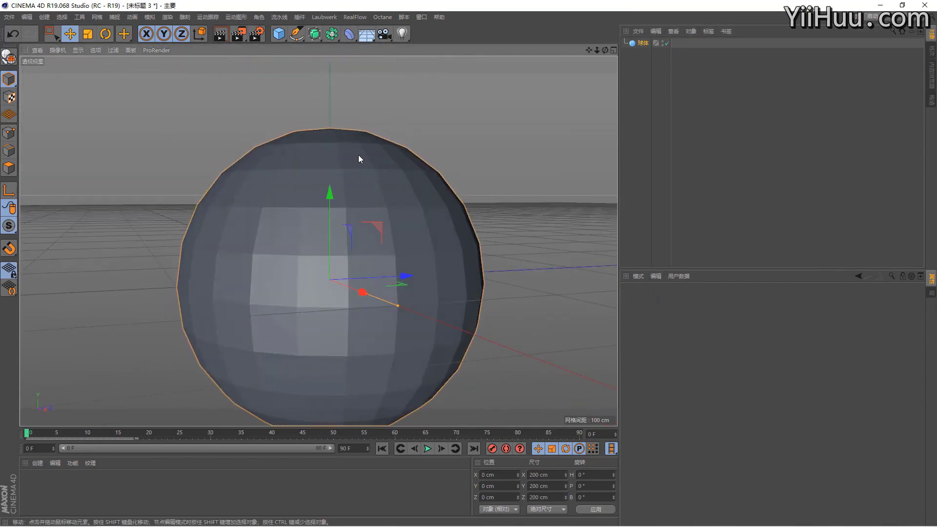
scroll(272, 235, "down", 2)
mouse_move(302, 236)
left_mouse_down("alt")
mouse_move(265, 223)
mouse_move(338, 200)
left_mouse_up("alt")
mouse_move(444, 212)
left_mouse_down("alt")
mouse_move(462, 193)
mouse_move(389, 188)
mouse_move(548, 65)
left_mouse_up("alt")
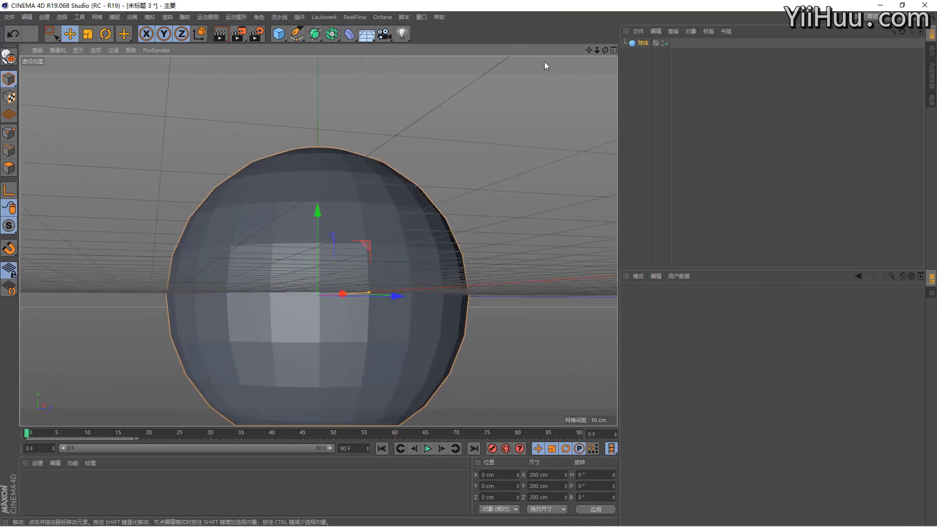
Add an oil tank, a tube and a second sphere from the primitive palette.
left_click(279, 34)
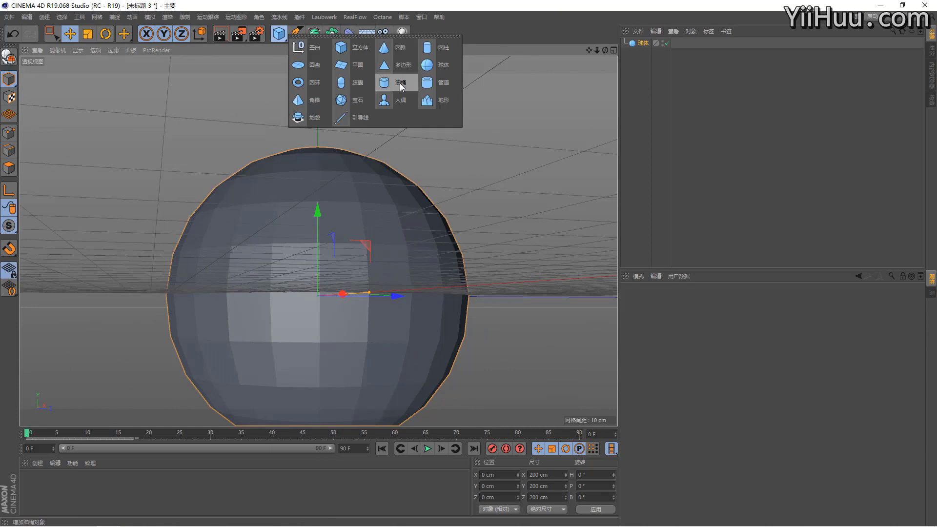
left_click(399, 83)
left_click(279, 33)
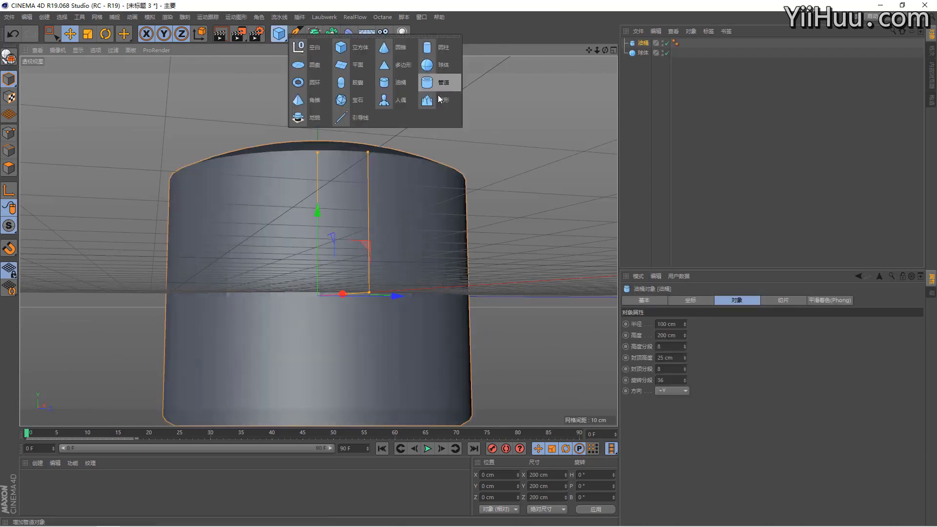
left_click(443, 83)
left_click(278, 39)
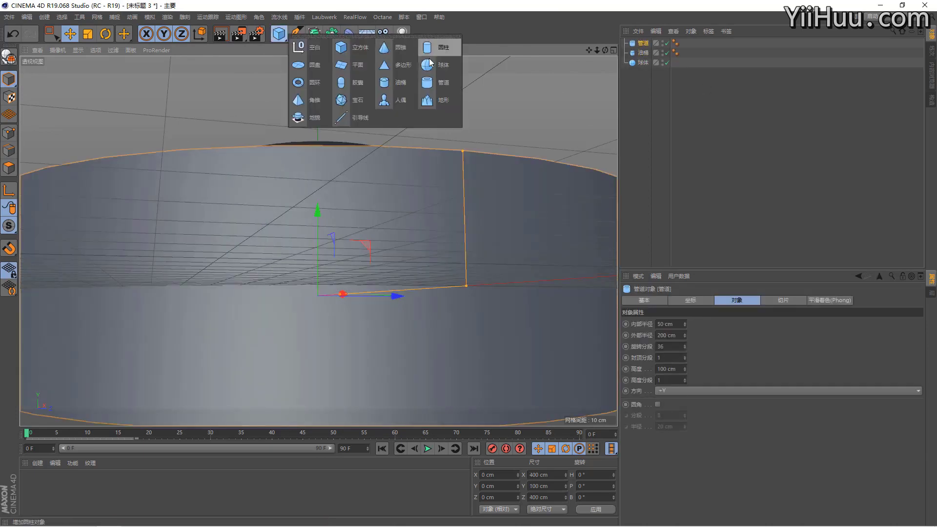
left_click(441, 44)
scroll(485, 95, "down", 3)
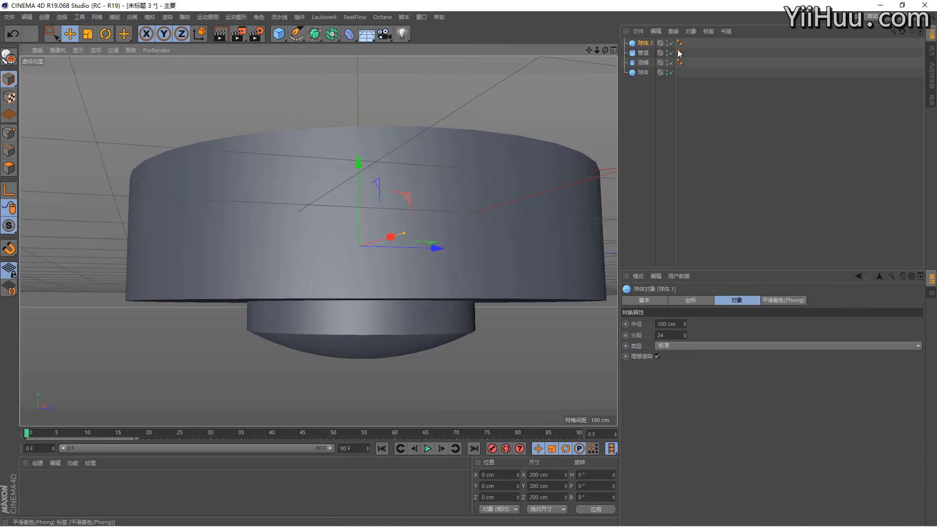
Delete the three new objects' Phong tags and select the second sphere, pipe and oil tank.
left_click_drag(684, 37, 677, 66)
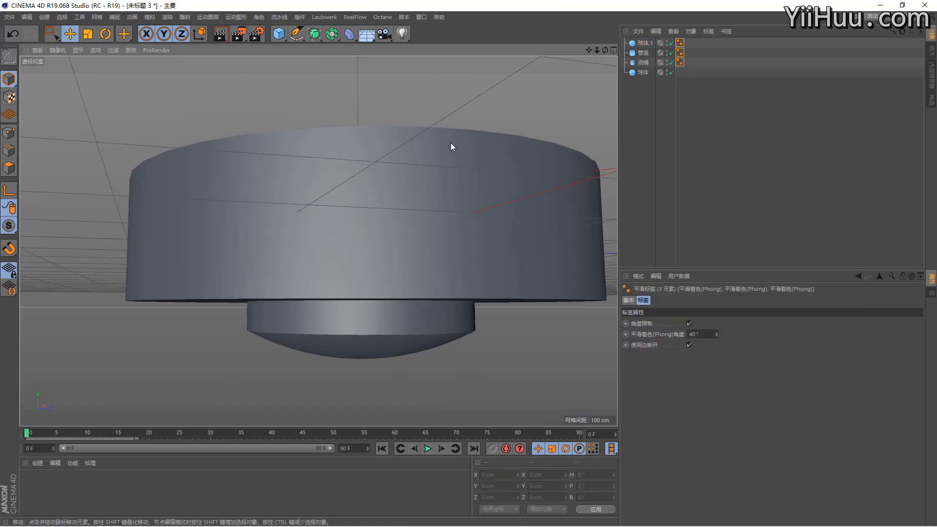
key("Delete")
mouse_move(342, 213)
left_mouse_down("alt")
mouse_move(450, 222)
mouse_move(471, 196)
mouse_move(482, 147)
left_mouse_up("alt")
left_click(471, 196)
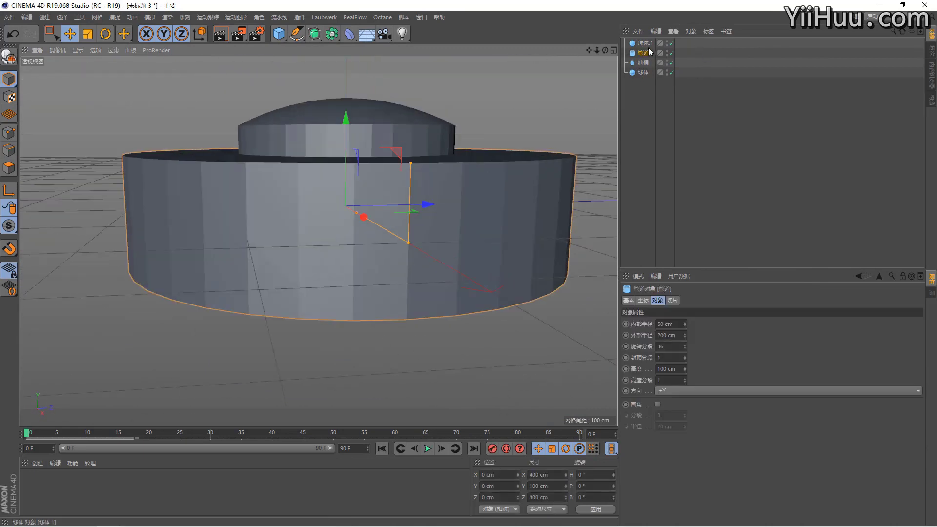
left_click(644, 62, "shift")
Delete the three extra objects and reselect the original sphere.
key("Delete")
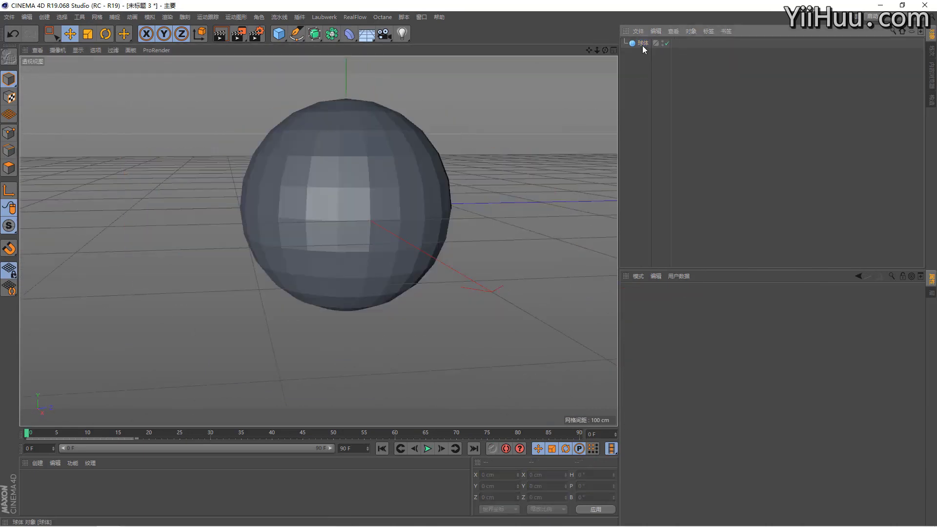
left_click(642, 44)
mouse_move(324, 176)
right_mouse_down("alt")
mouse_move(366, 162)
mouse_move(317, 199)
right_mouse_up("alt")
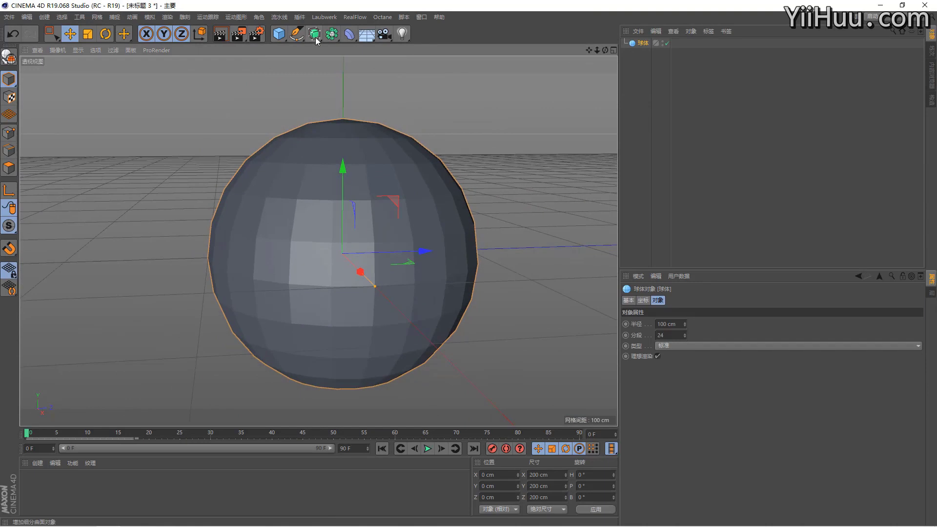
Wrap the sphere in a Subdivision Surface with Editor Subdivision set to 4.
left_click_drag(315, 34, 329, 44, "alt")
scroll(395, 165, "up", 2)
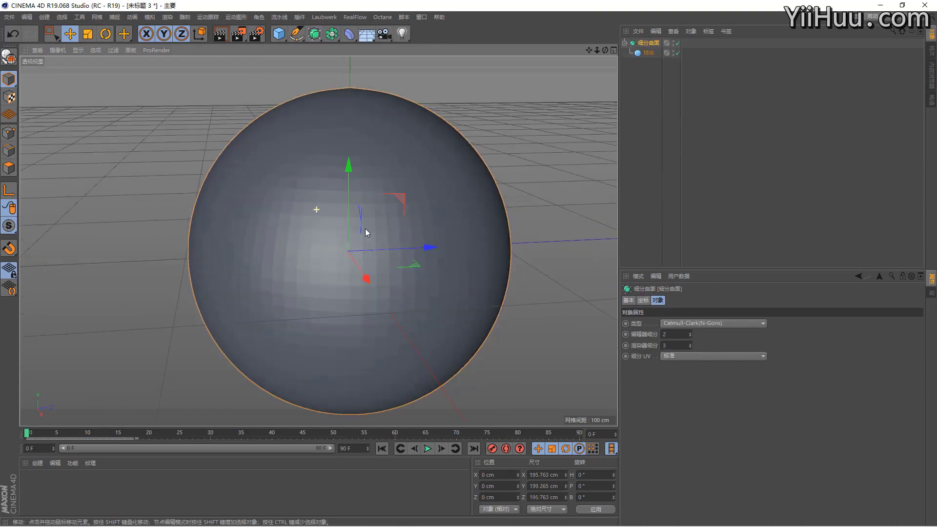
left_click(690, 333)
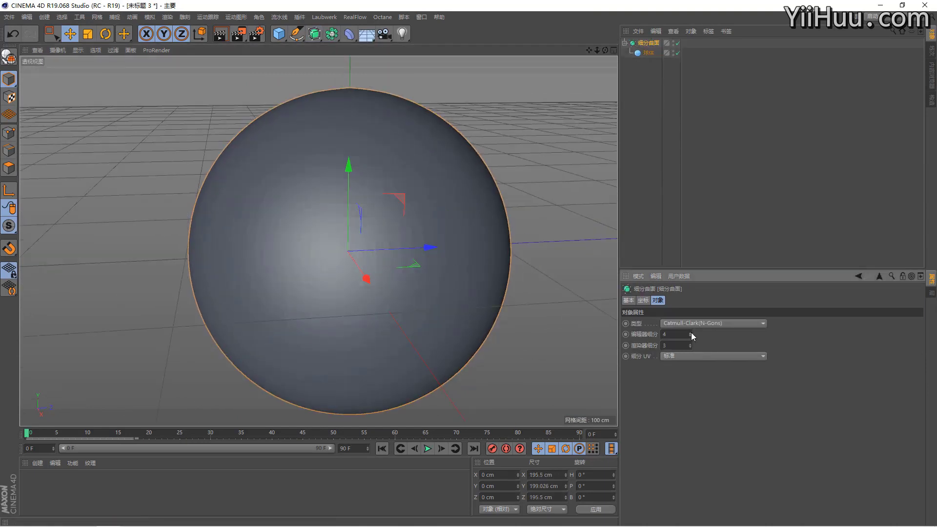
mouse_move(387, 244)
left_mouse_down("alt")
mouse_move(385, 219)
mouse_move(371, 226)
left_mouse_up("alt")
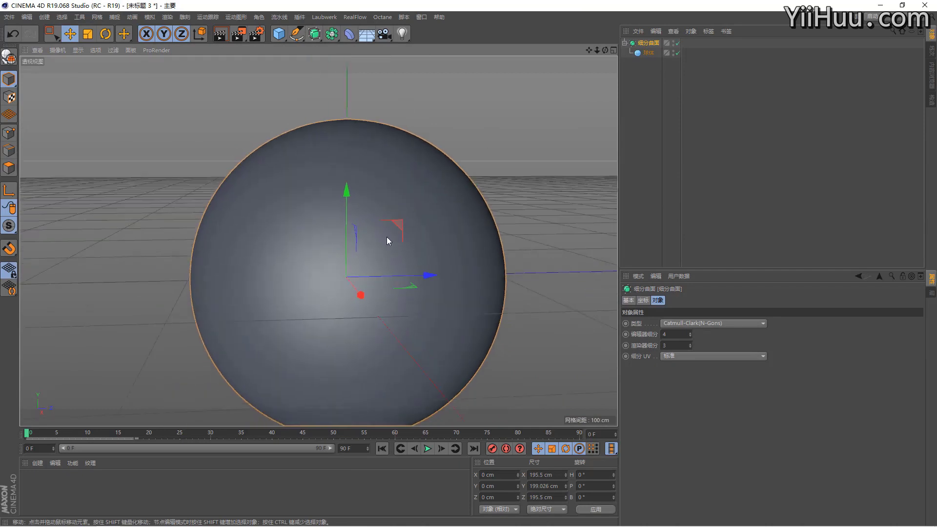
scroll(387, 237, "up", 2)
Move the sphere out of the Subdivision Surface and delete the Subdivision Surface.
left_click(649, 52)
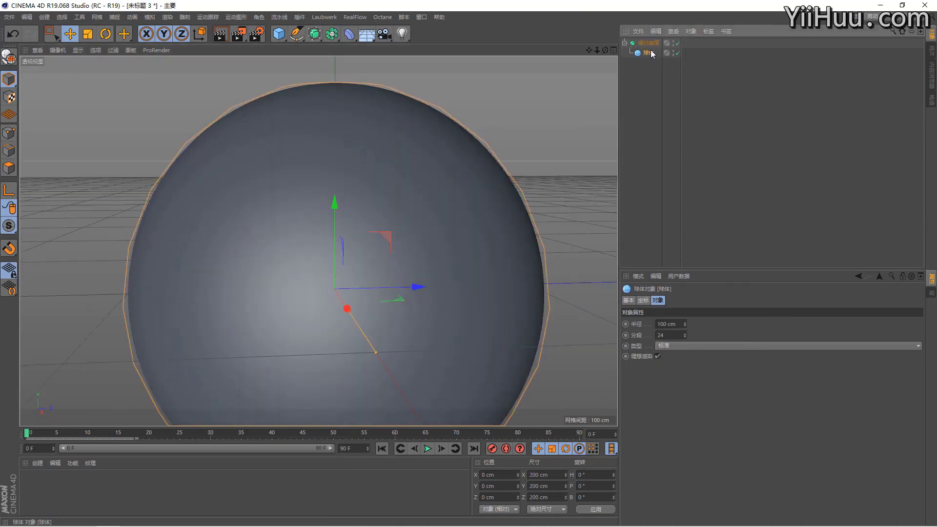
left_click_drag(646, 38, 643, 40)
key("Delete")
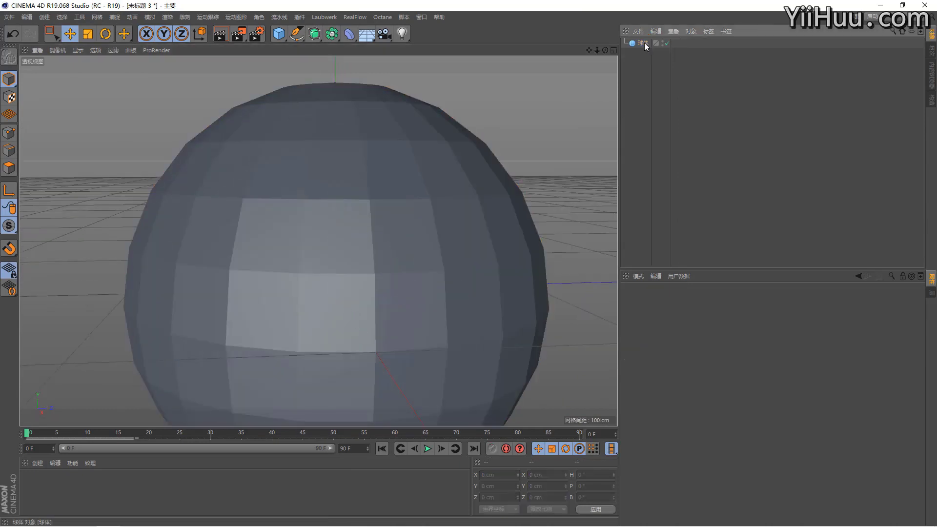
scroll(381, 177, "down", 2)
mouse_move(435, 177)
left_mouse_down("alt")
mouse_move(413, 151)
mouse_move(320, 278)
left_mouse_up("alt")
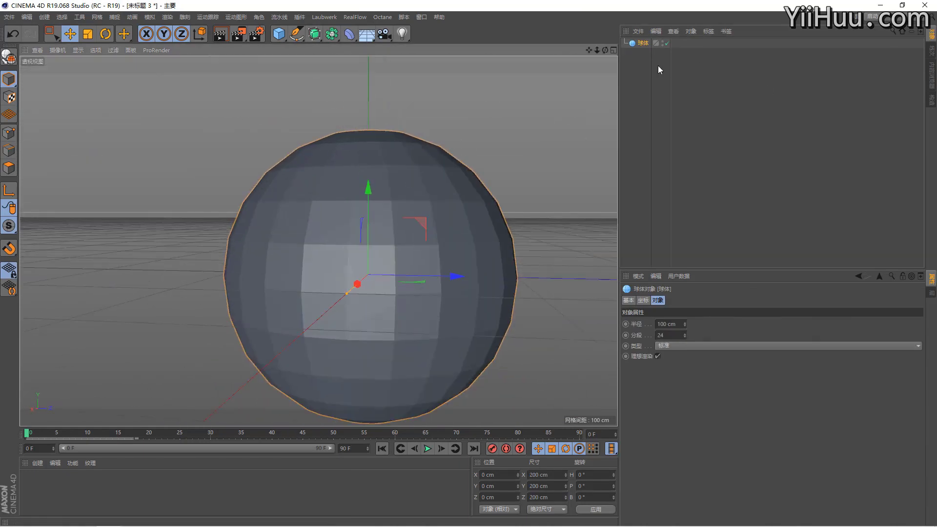
Add a new Phong smoothing tag to the sphere.
right_click(658, 65)
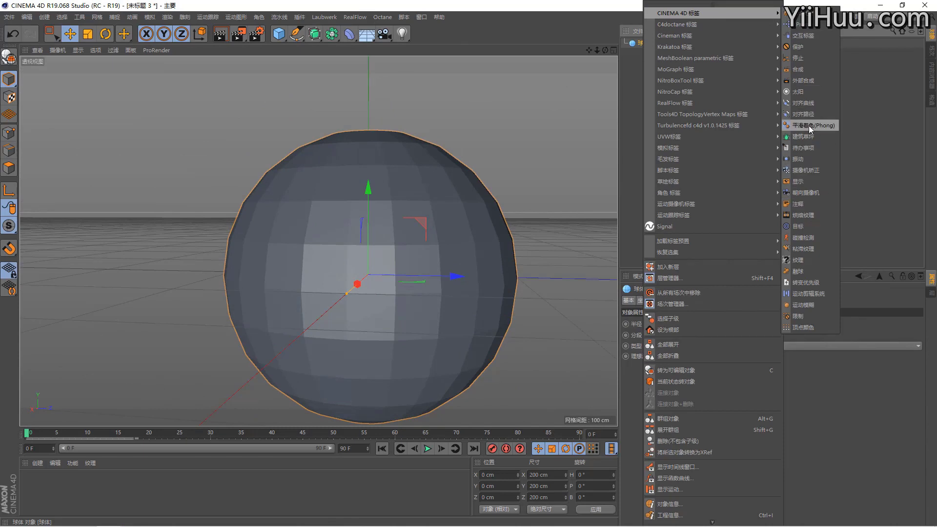
left_click(812, 126)
scroll(341, 244, "up", 2)
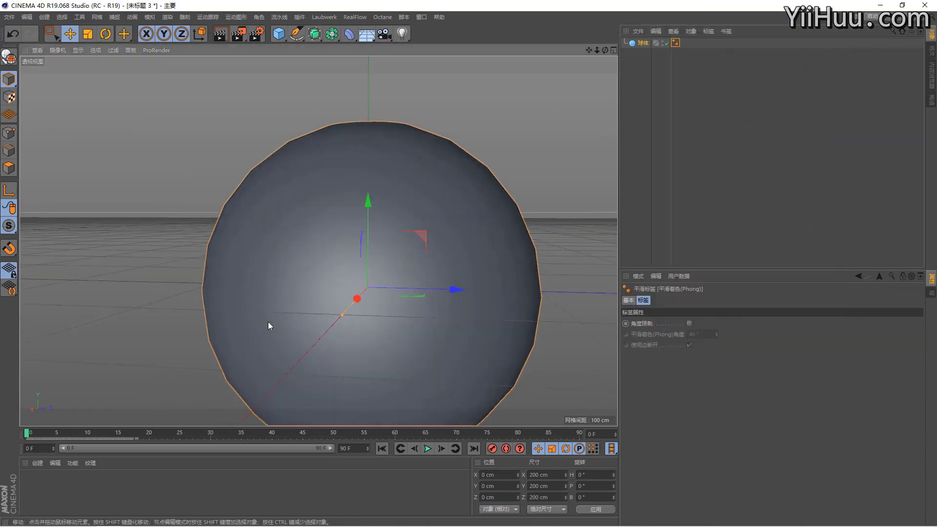
mouse_move(331, 177)
left_mouse_down("alt")
mouse_move(383, 212)
mouse_move(408, 193)
left_mouse_up("alt")
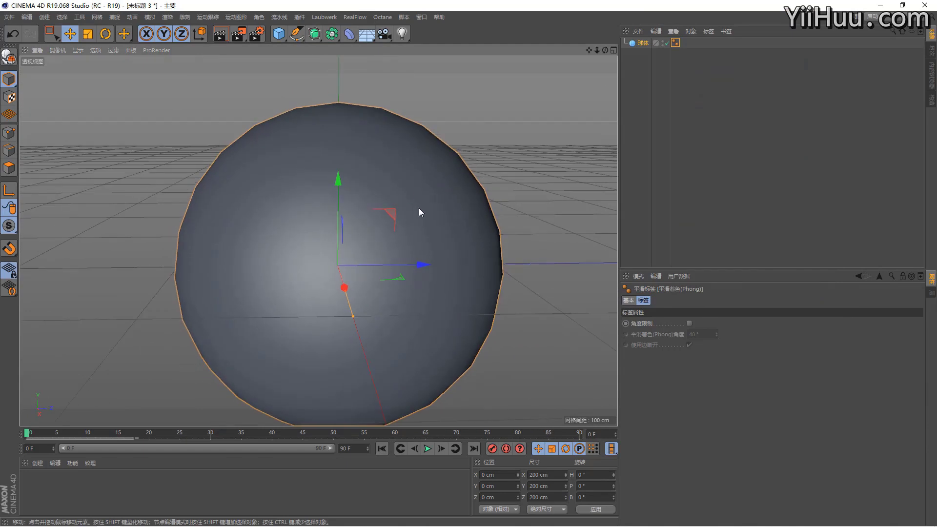
Enable the Phong angle limit and raise the smoothing angle to 40°.
left_click(689, 323)
left_click_drag(301, 201, 353, 171, "alt")
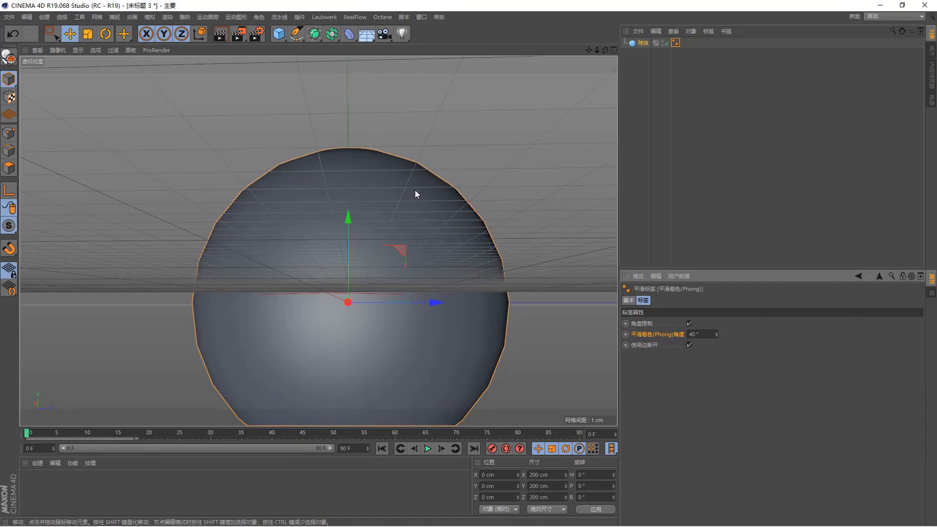
left_click_drag(415, 189, 418, 157, "alt")
left_click_drag(716, 334, 716, 371)
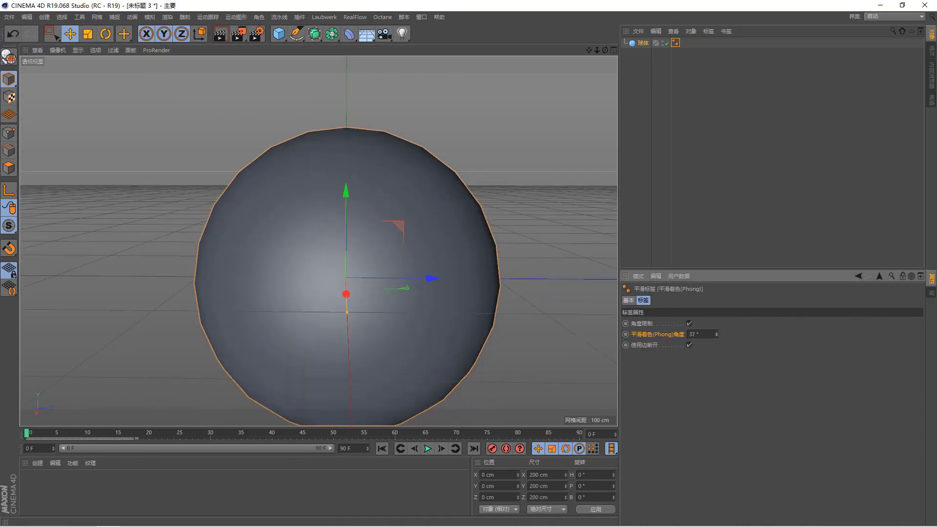
left_click_drag(369, 193, 391, 215, "alt")
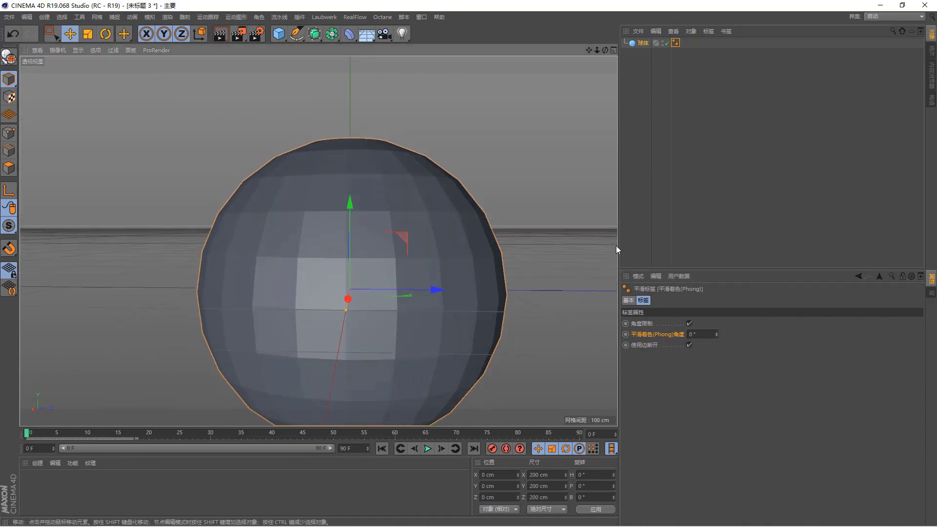
left_click_drag(716, 333, 716, 336)
mouse_move(343, 157)
left_mouse_down("alt")
mouse_move(332, 186)
mouse_move(452, 195)
mouse_move(589, 254)
left_mouse_up("alt")
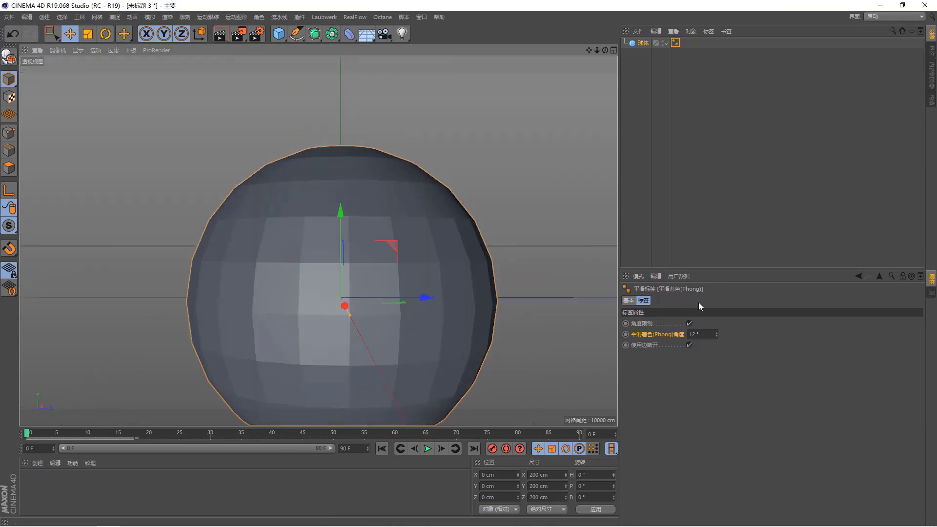
left_click_drag(717, 334, 718, 334)
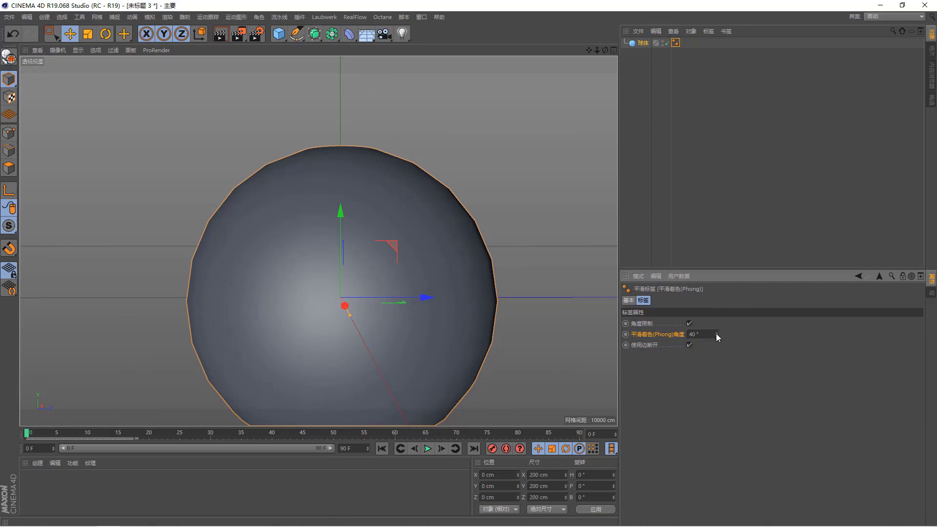
left_click_drag(410, 210, 432, 194, "alt")
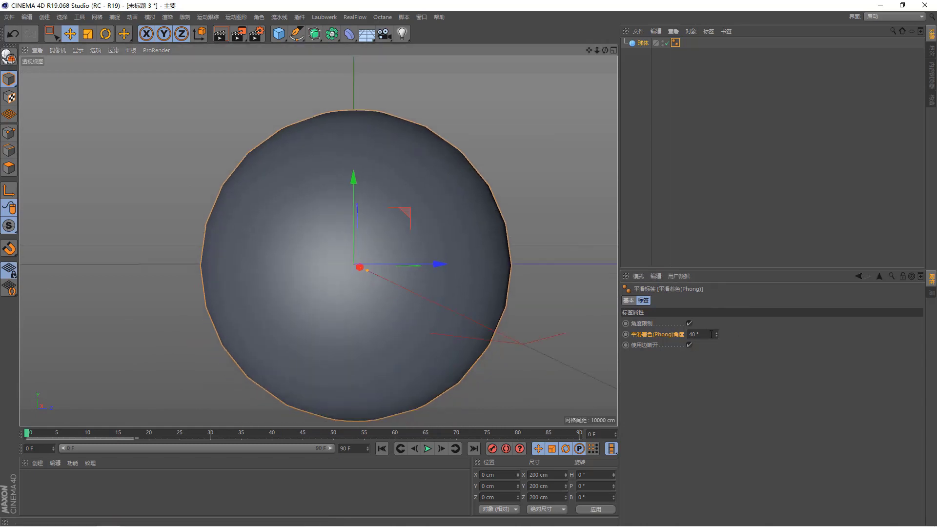
scroll(356, 263, "up", 3)
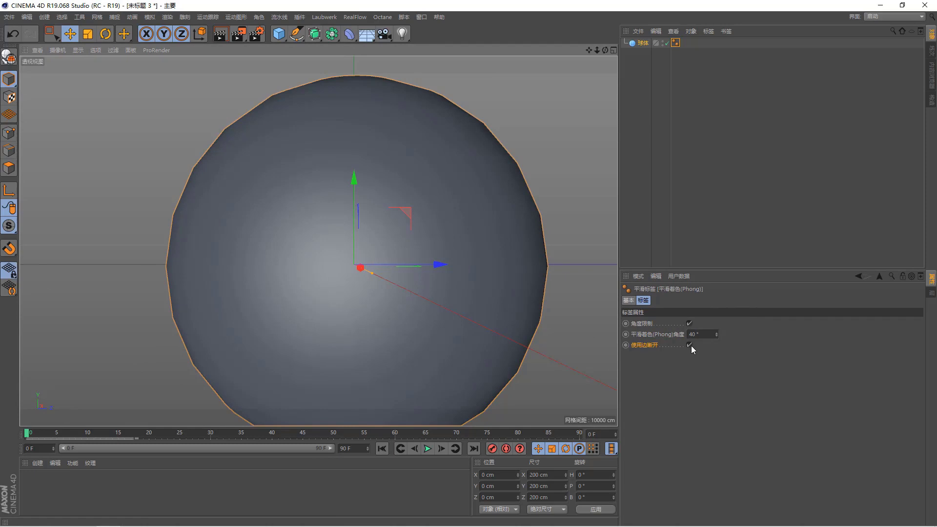
left_click_drag(475, 204, 480, 182, "alt")
Make the sphere editable and apply Break Phong Shading to its equator edge loop.
left_click(481, 184)
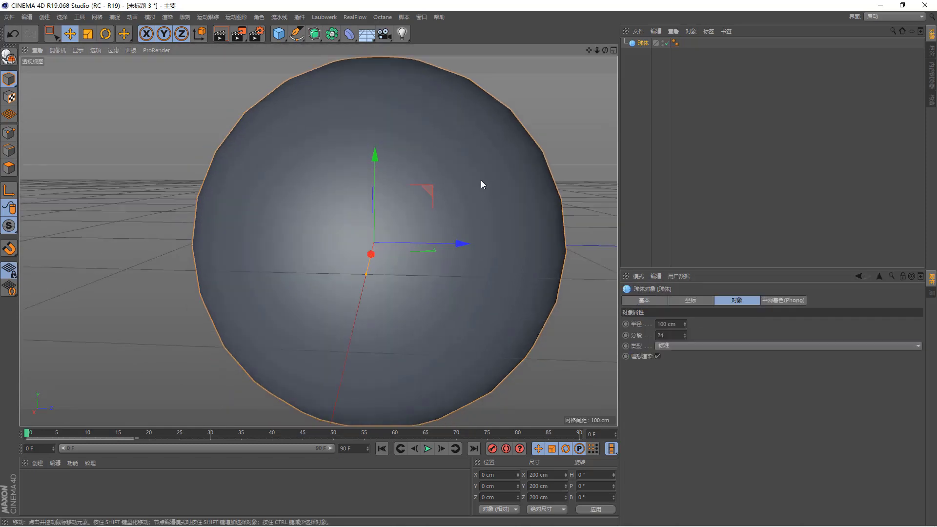
key("c")
left_click(9, 150)
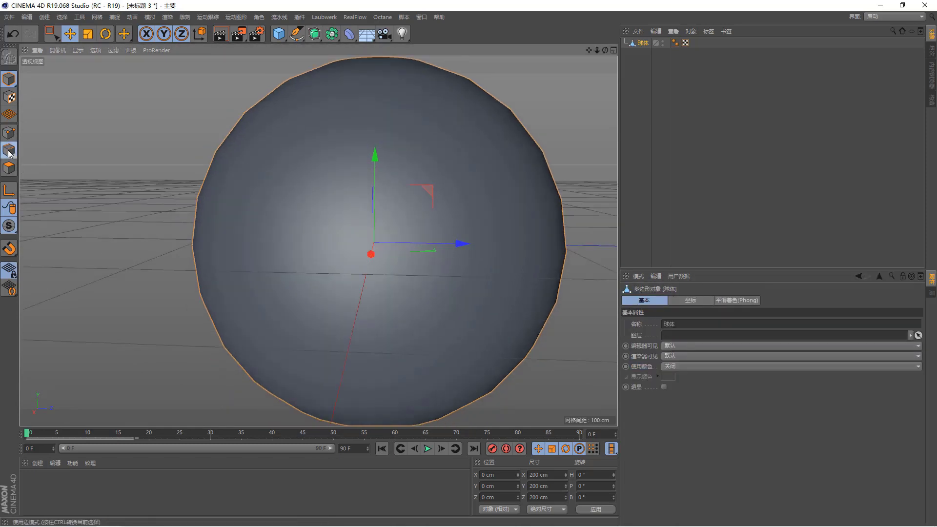
double_click(388, 274)
left_click_drag(406, 282, 368, 258, "alt")
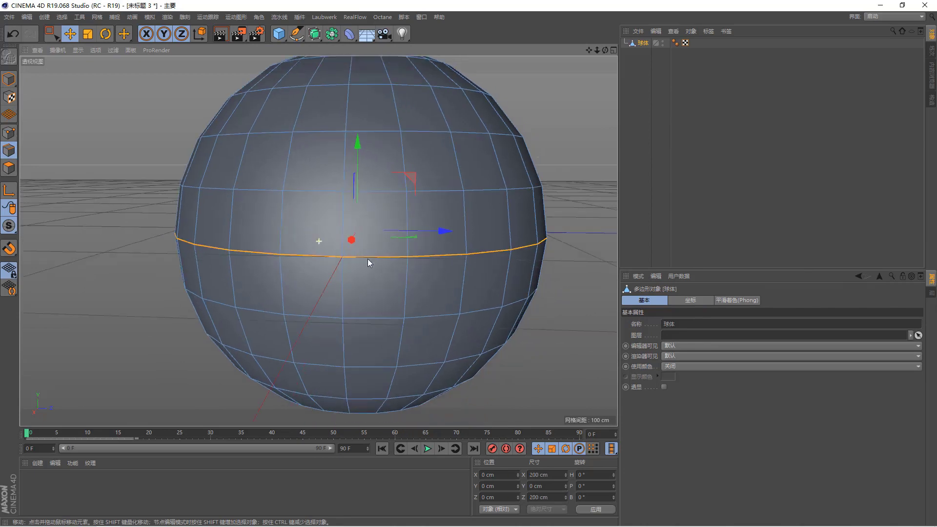
right_click(450, 226)
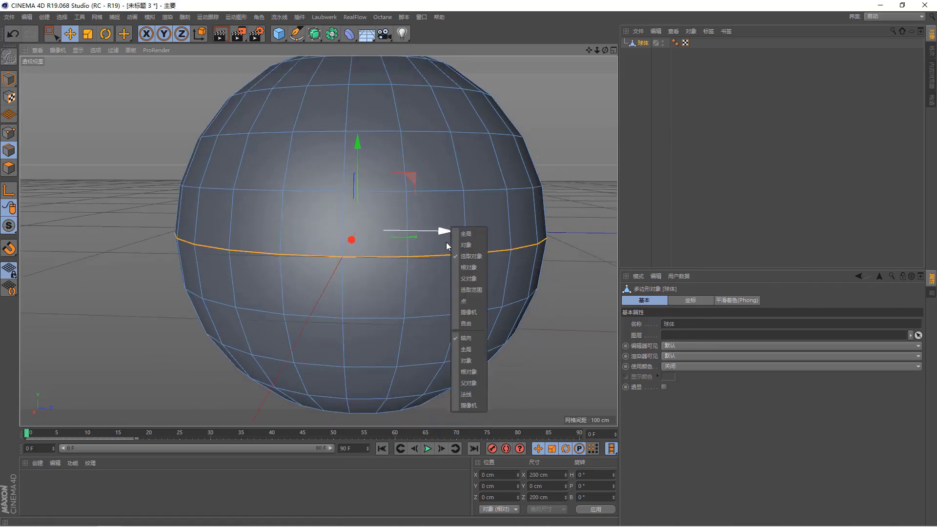
right_click(432, 253)
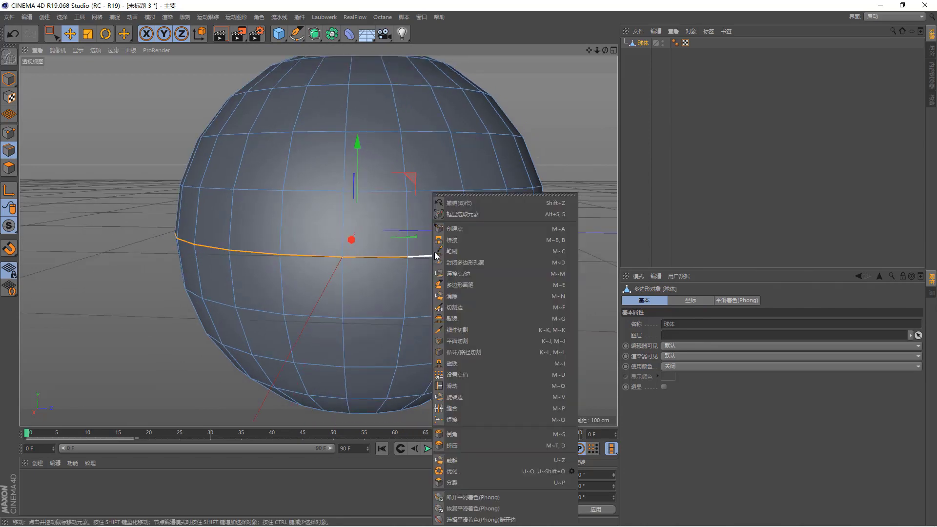
left_click(464, 497)
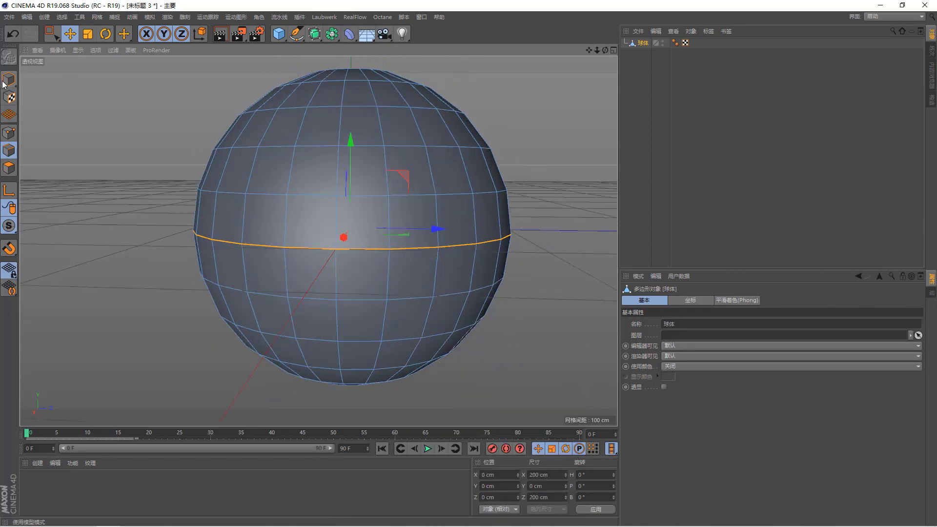
Raise the sphere to about Y 61.926 cm and return to Edge mode to view the loop.
left_click(75, 101)
middle_click_drag(361, 177, 371, 178)
left_click(371, 177)
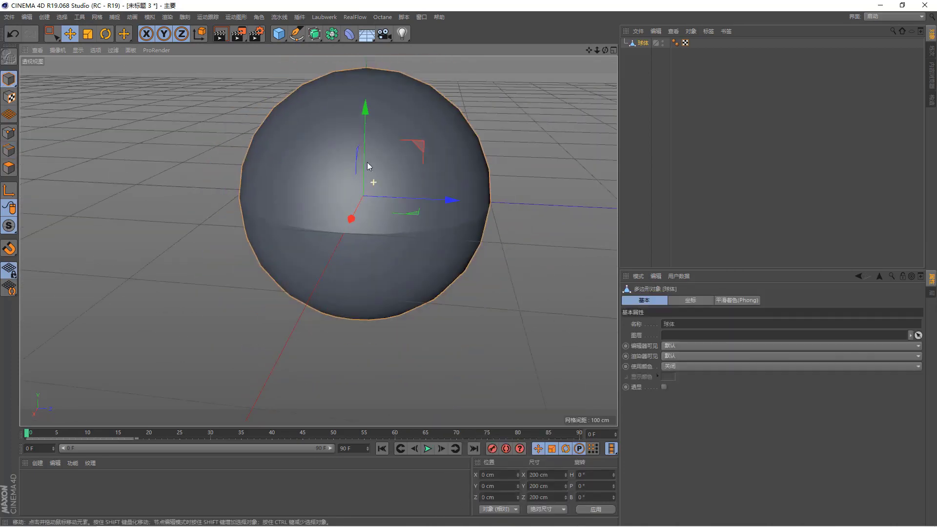
scroll(367, 162, "down", 2)
left_click_drag(367, 178, 373, 91)
mouse_move(372, 91)
middle_mouse_down()
mouse_move(309, 201)
mouse_move(330, 218)
middle_mouse_up()
scroll(332, 222, "up", 3)
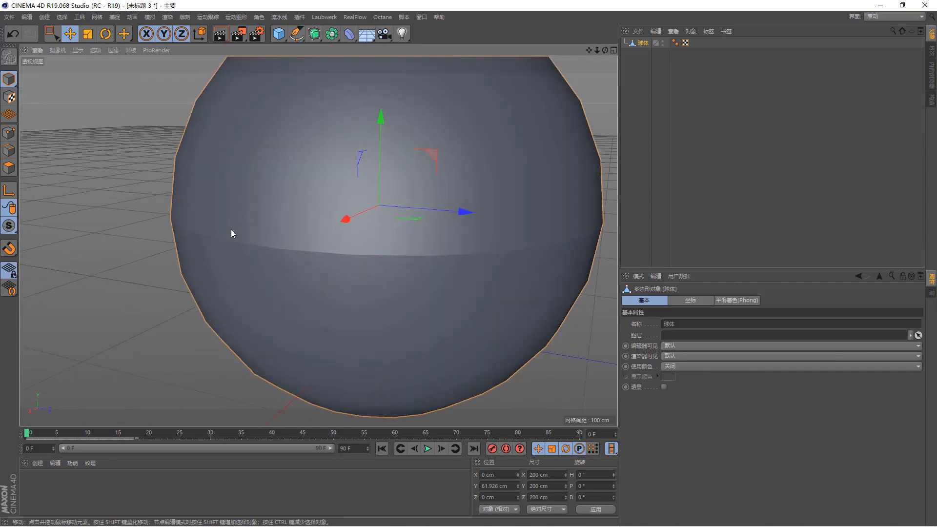
scroll(414, 252, "down", 2)
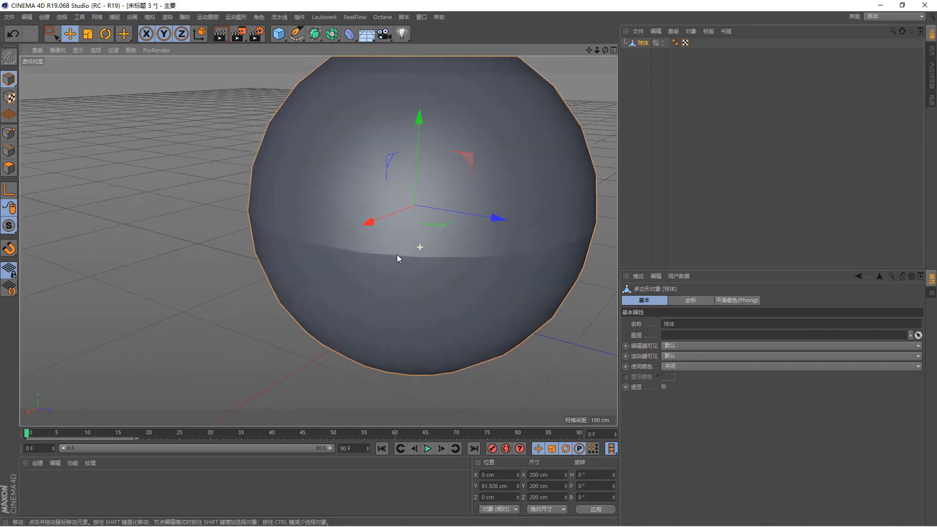
middle_click_drag(423, 246, 355, 248)
scroll(356, 248, "up", 2)
left_click(9, 150)
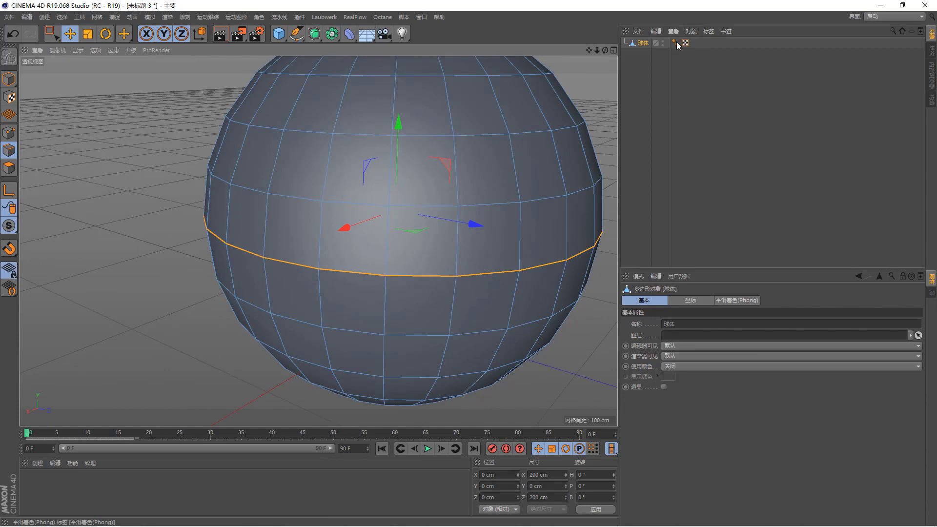
Turn the Phong tag's Use Edge Breaks off to compare, then back on.
left_click(9, 79)
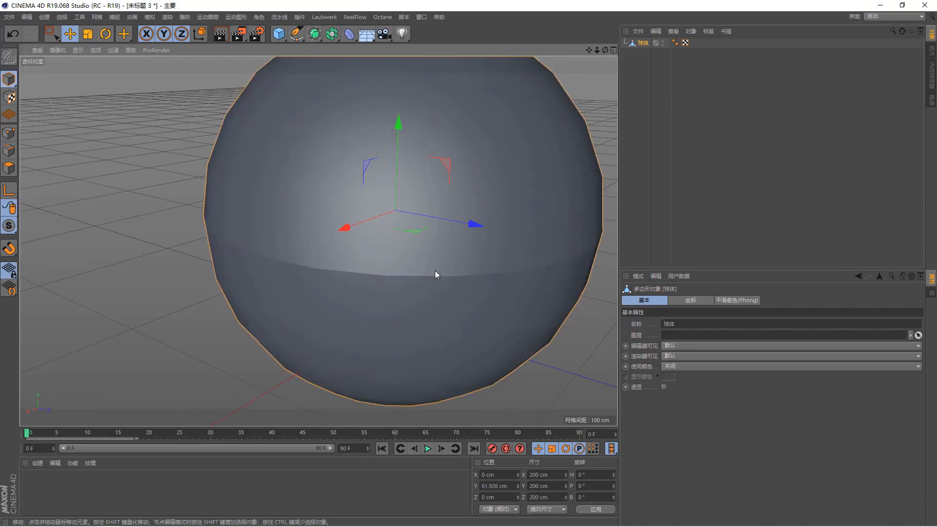
left_click(675, 42)
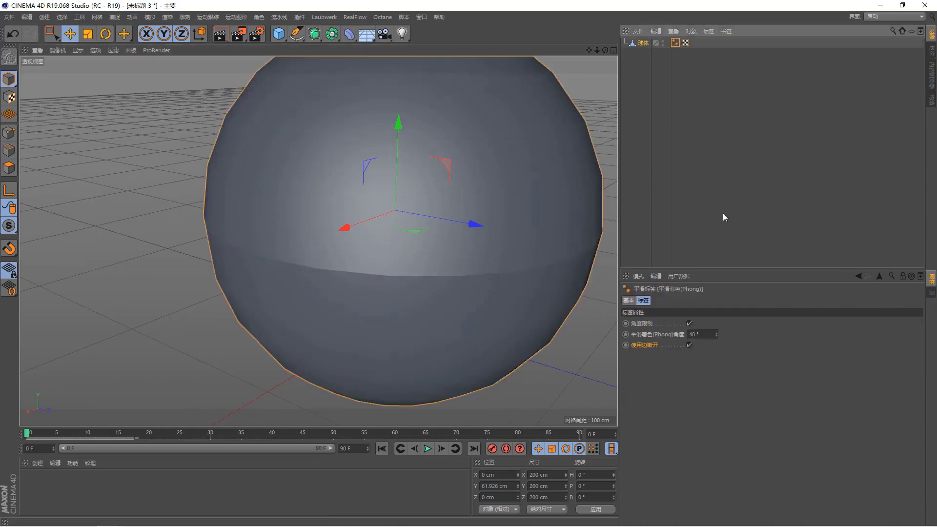
left_click(690, 345)
left_click(9, 150)
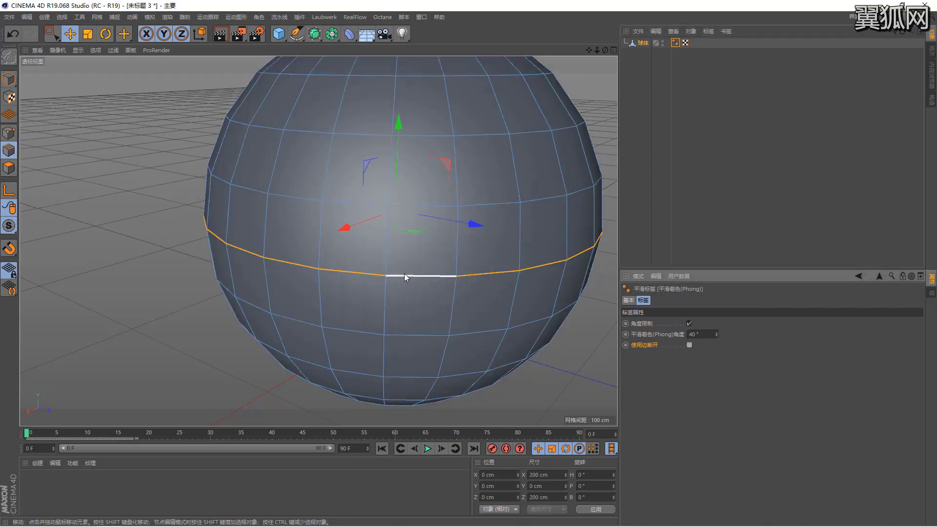
left_click(9, 79)
scroll(344, 209, "down", 2)
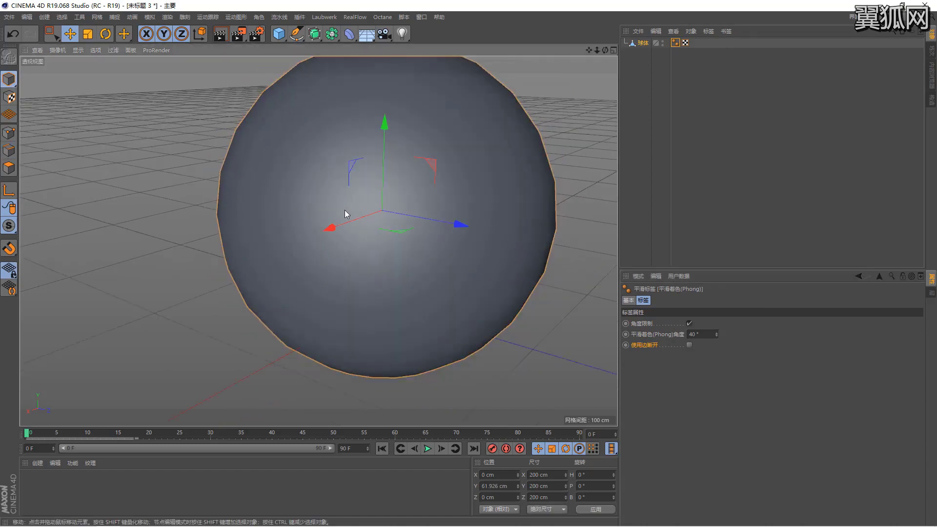
left_click(690, 345)
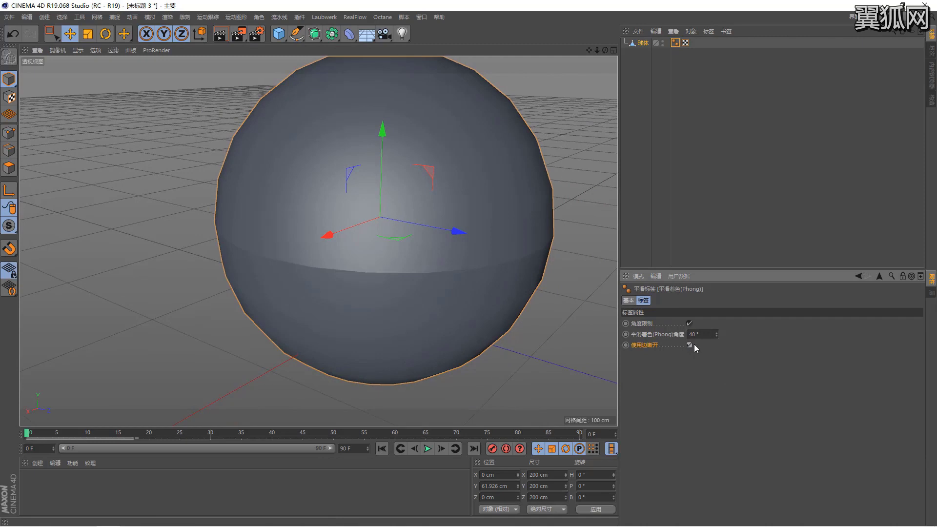
Toggle Use Edge Breaks again in Edge mode, leaving it enabled.
left_click(9, 150)
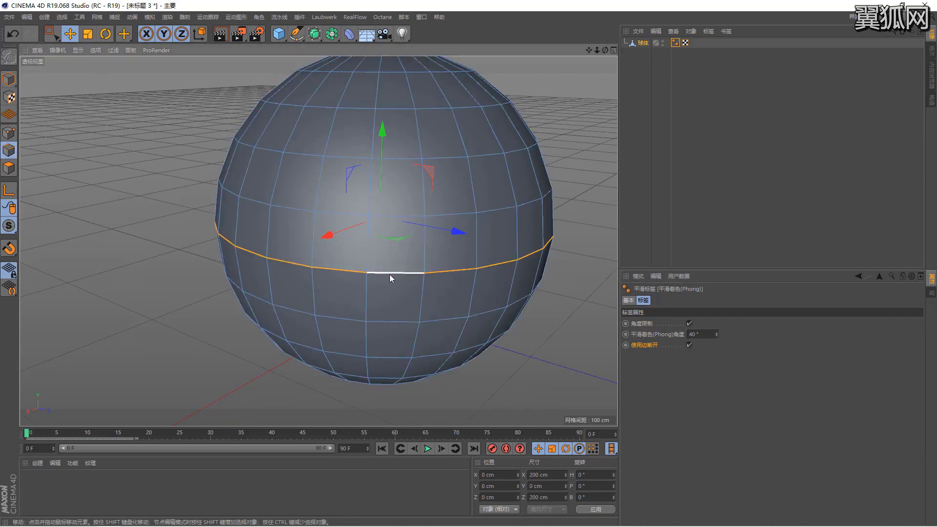
right_click(389, 274)
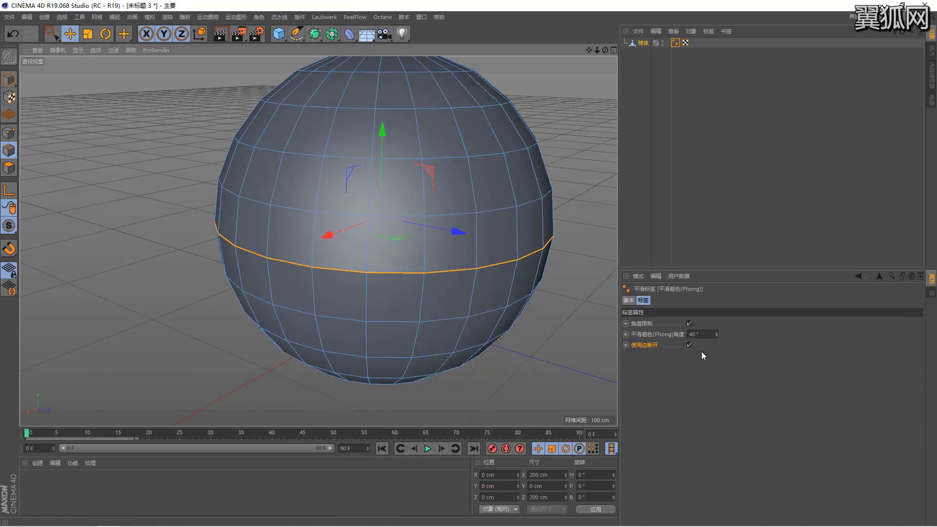
left_click(690, 344)
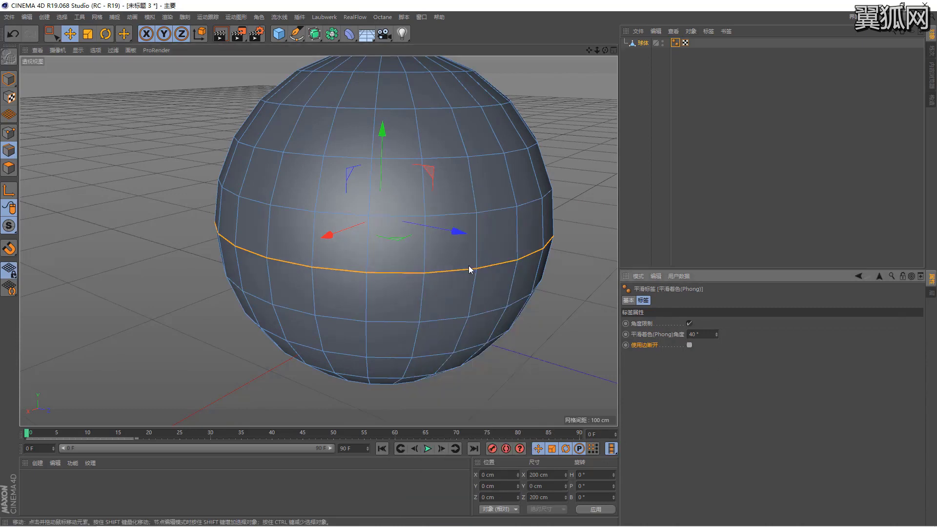
left_click(689, 344)
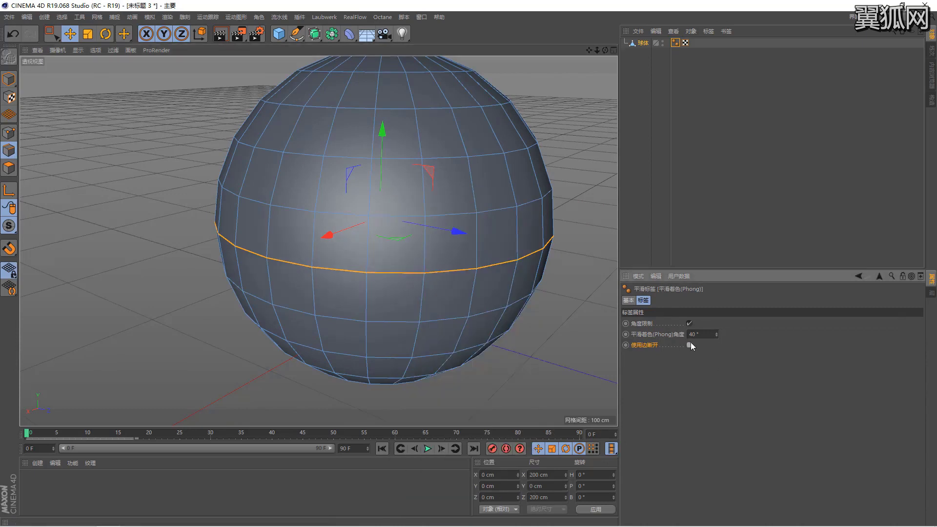
right_click(441, 258)
left_click(475, 507)
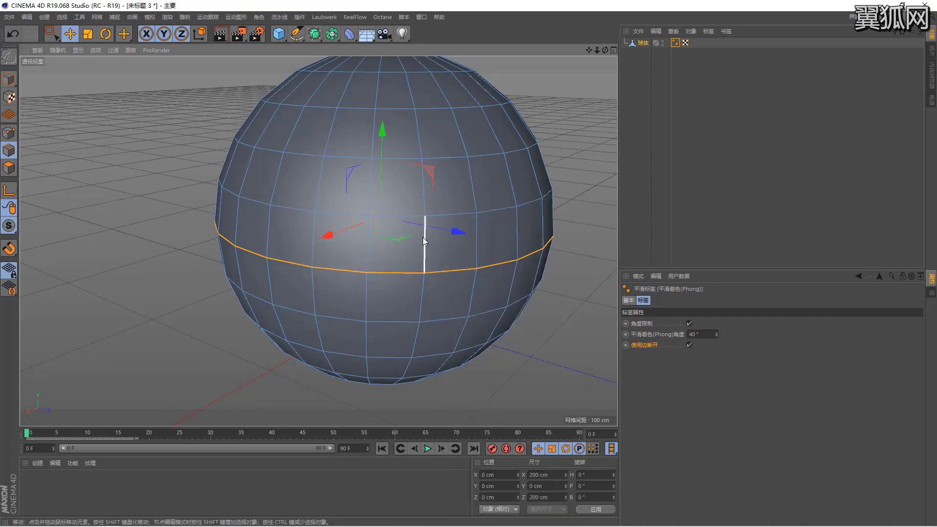
left_click(9, 78)
scroll(288, 189, "down", 3)
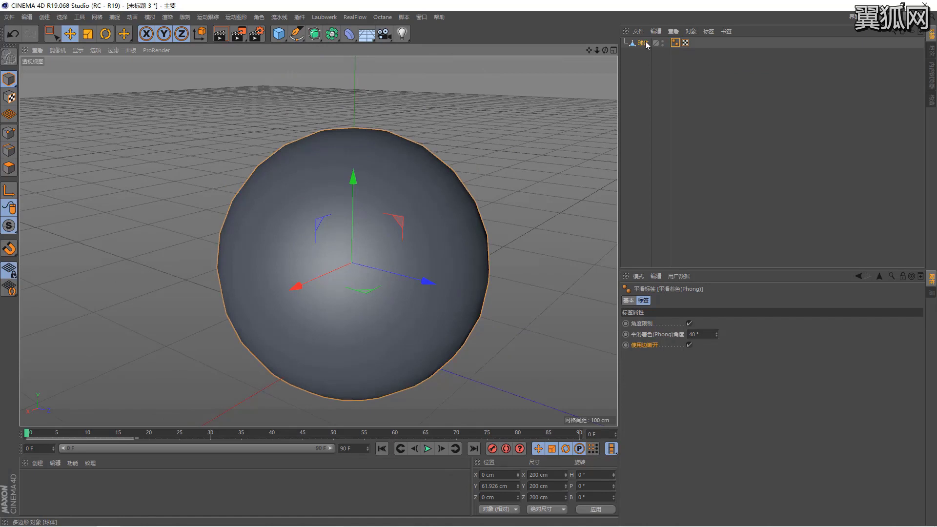
Delete the sphere's Phong tag and then the sphere itself.
left_click(644, 43)
left_click(675, 43)
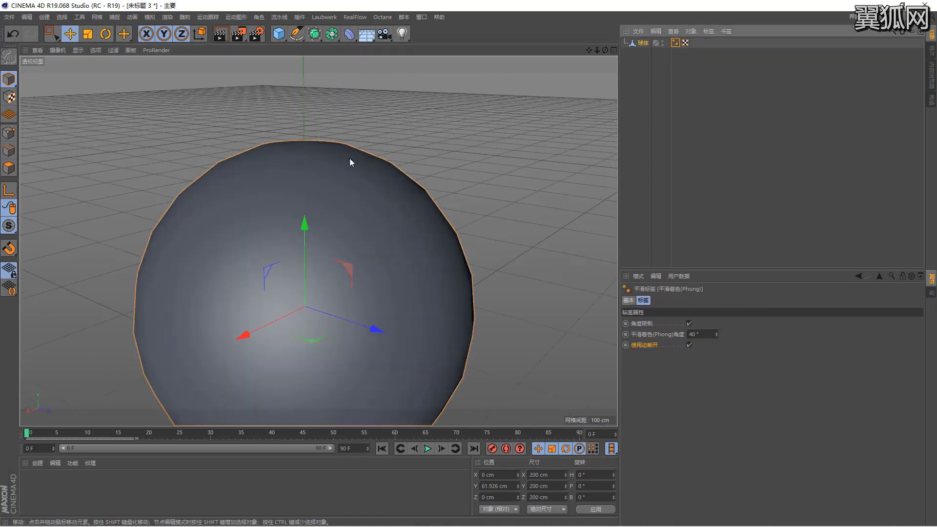
scroll(350, 158, "down", 2)
key("Delete")
left_click(644, 43)
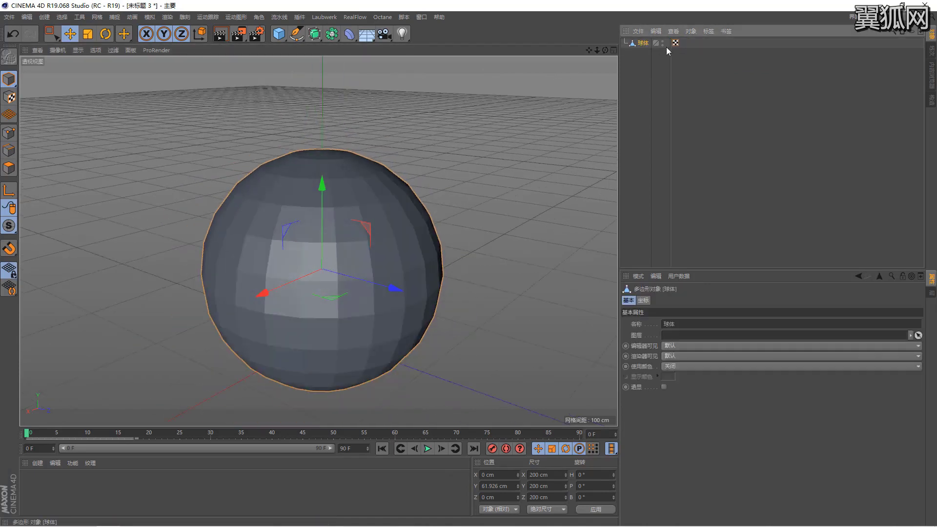
key("Delete")
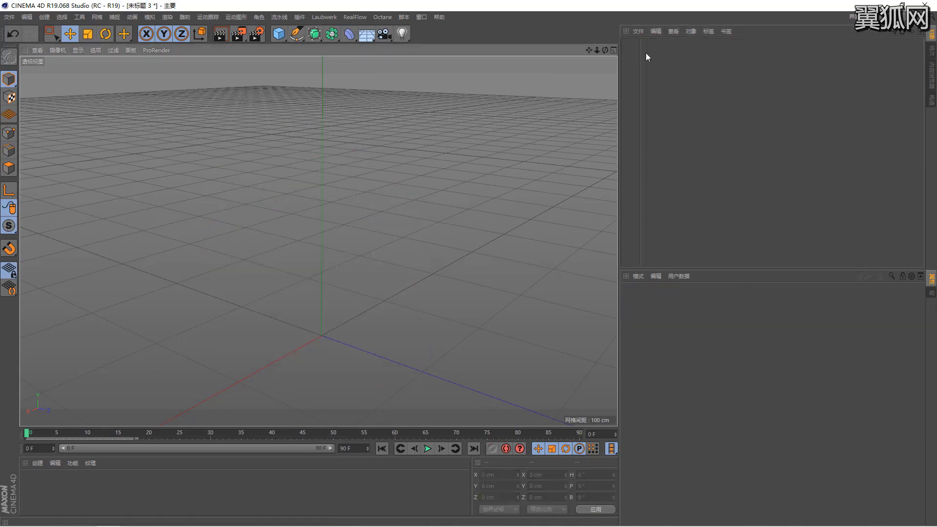
Add a Disc with 100 cm outer radius, removing an accidentally added cube.
left_click(279, 37)
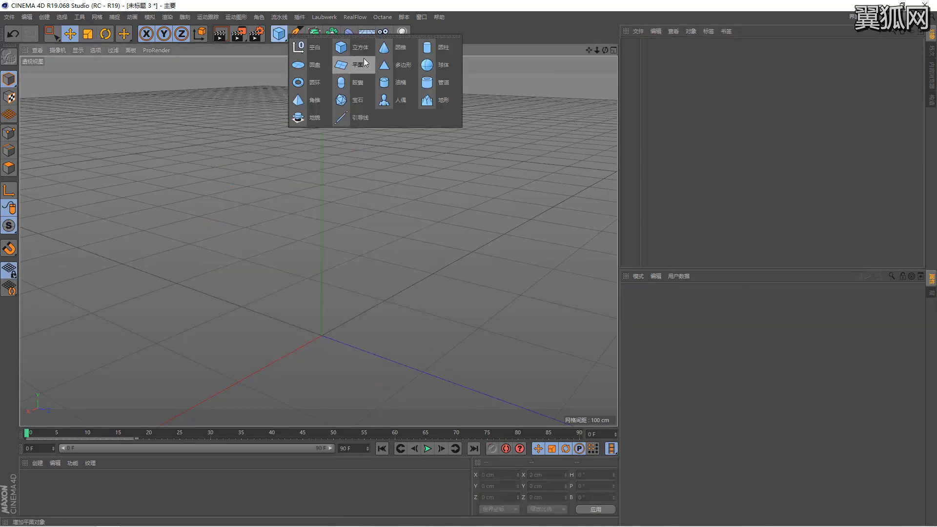
left_click(351, 49)
key("Delete")
left_click(280, 37)
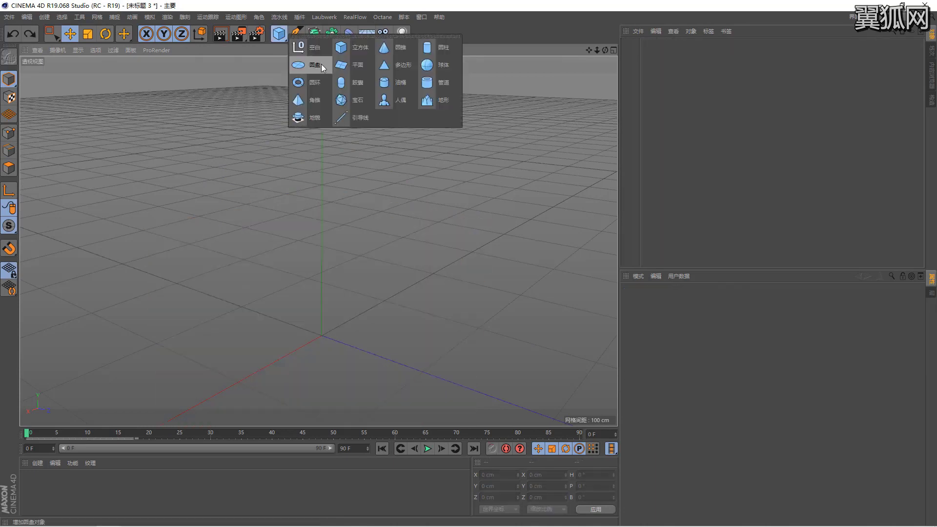
left_click(429, 49)
scroll(371, 250, "up", 2)
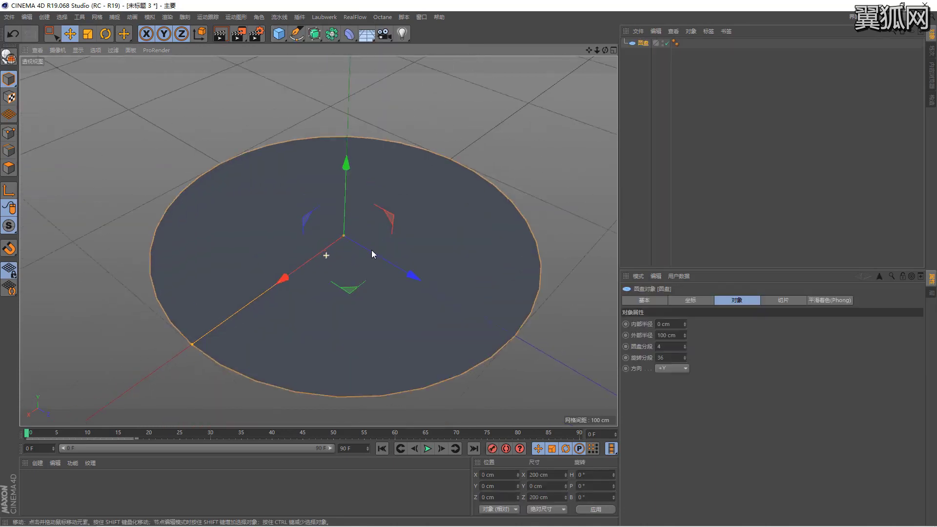
scroll(371, 250, "up", 2)
Add an Architectural Grass tag to the disc.
right_click(642, 43)
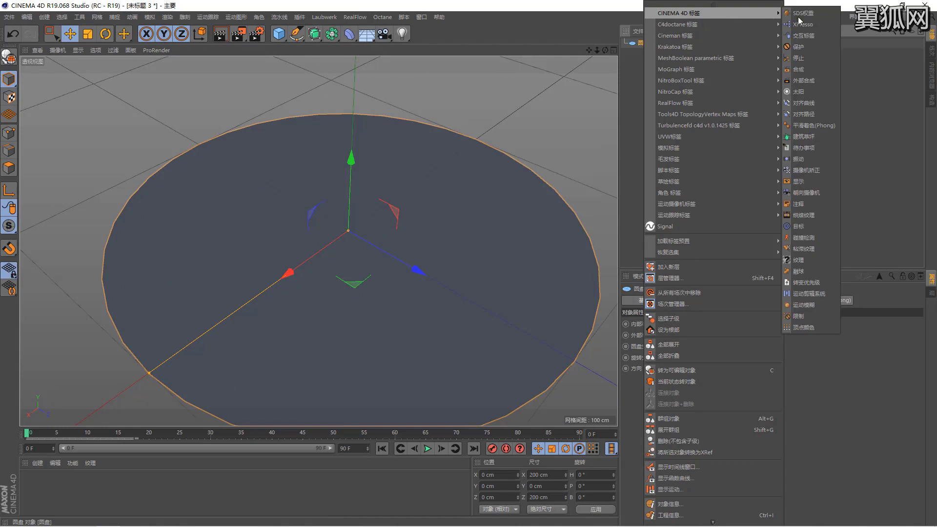
mouse_move(714, 13)
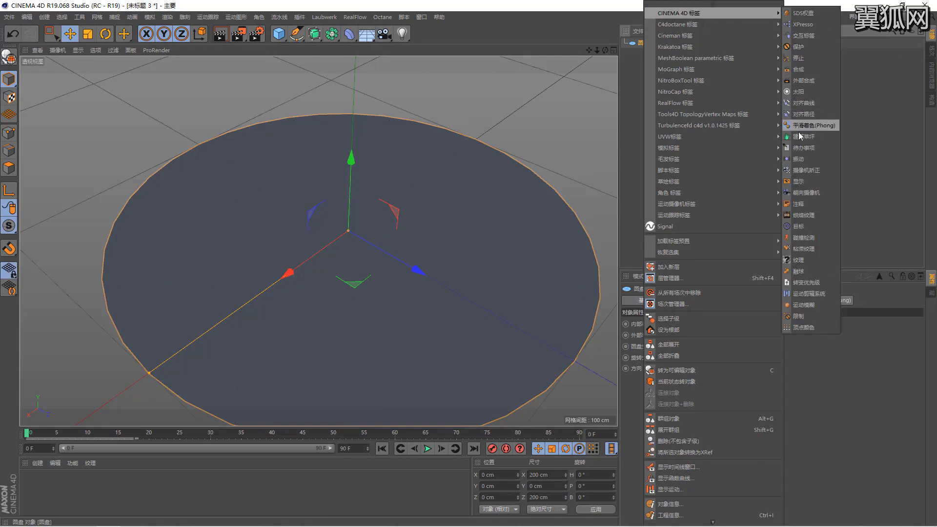
left_click(799, 136)
scroll(385, 165, "down", 2)
middle_click_drag(368, 156, 410, 188, "alt")
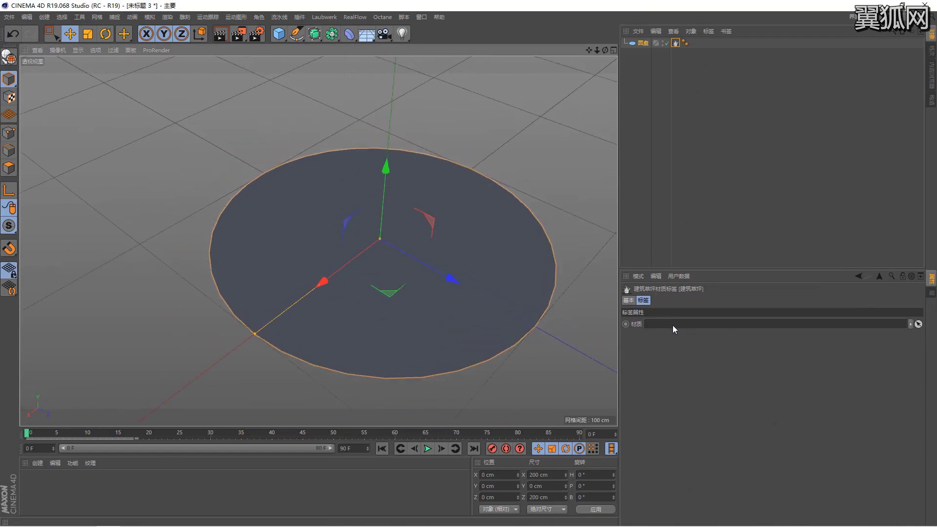
Create a test standard material, try it on the grass tag, then delete it.
double_click(168, 486)
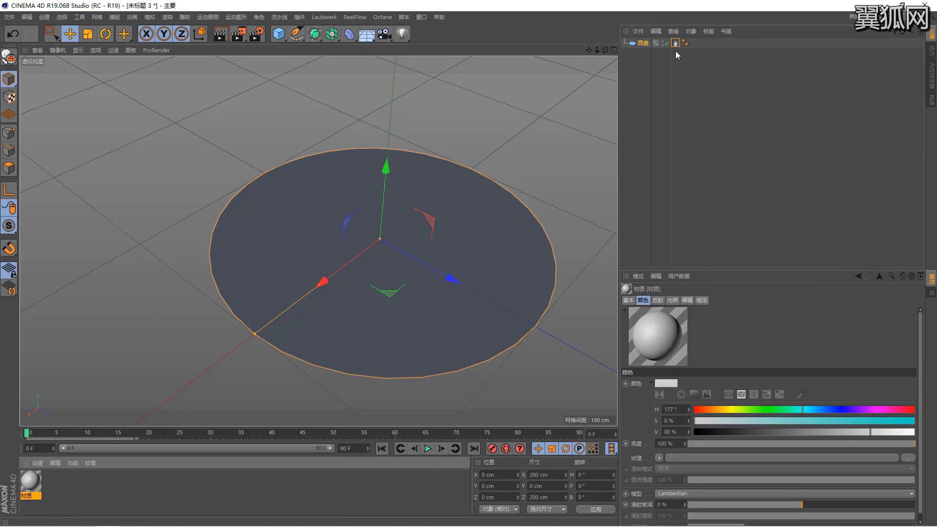
left_click(676, 43)
left_click_drag(38, 481, 659, 325)
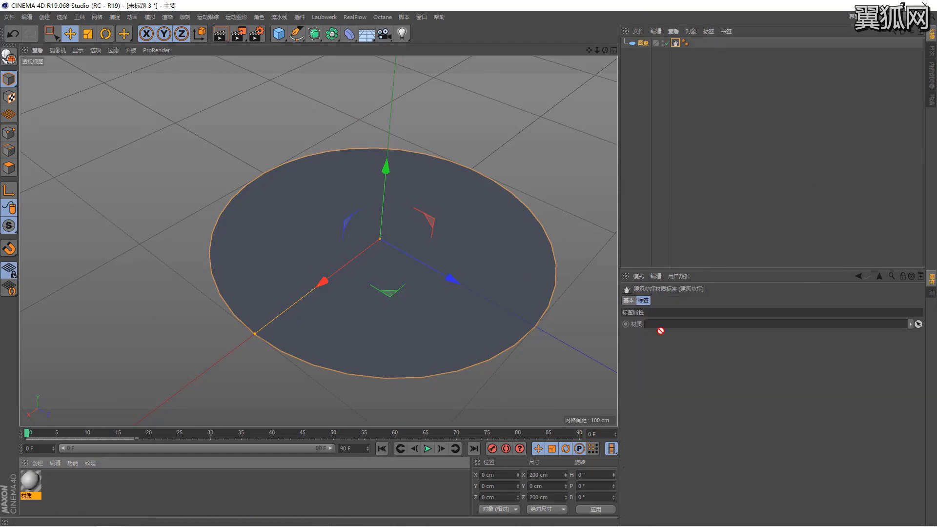
left_click(39, 481)
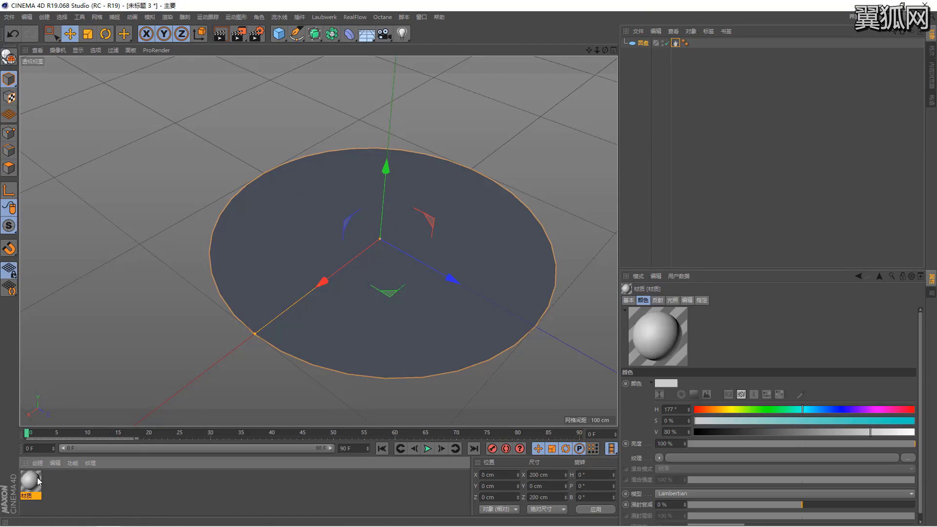
key("Delete")
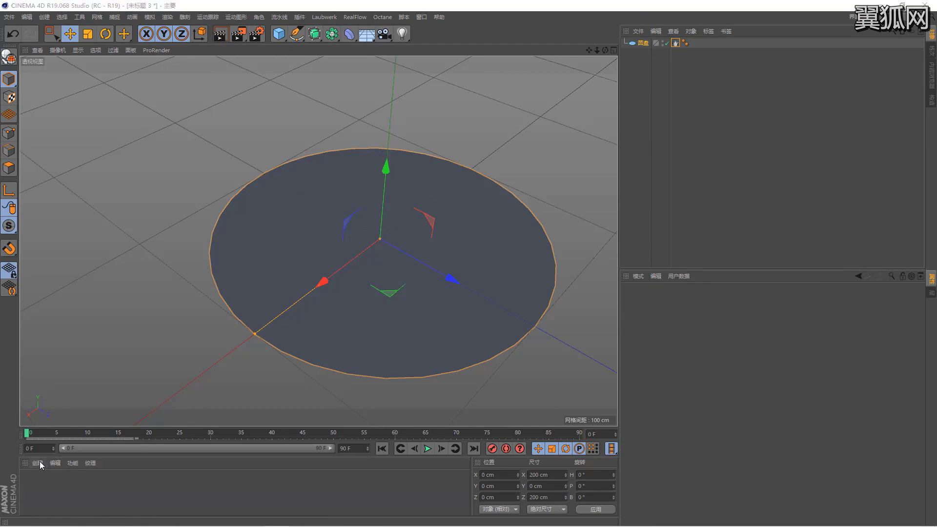
Create a 草坪 Grass shader material and drag it into the grass tag's Material field.
left_click(38, 463)
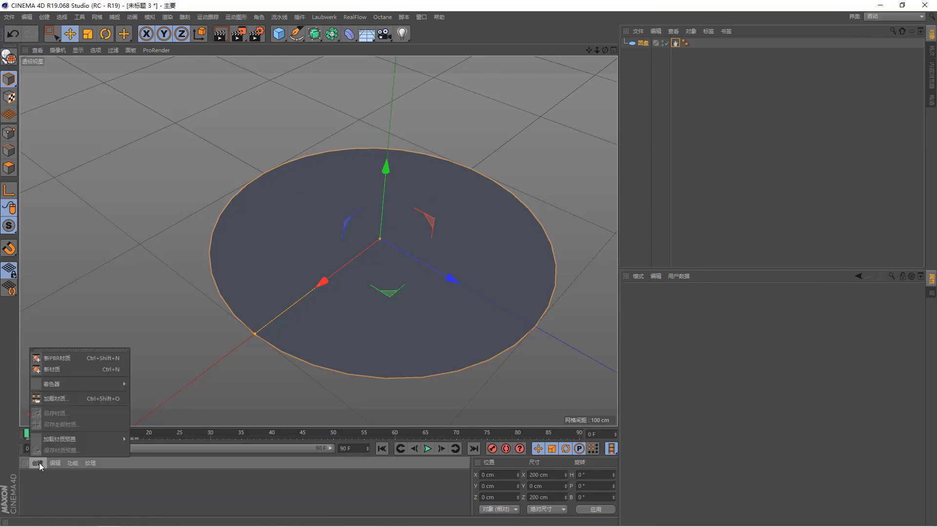
mouse_move(77, 384)
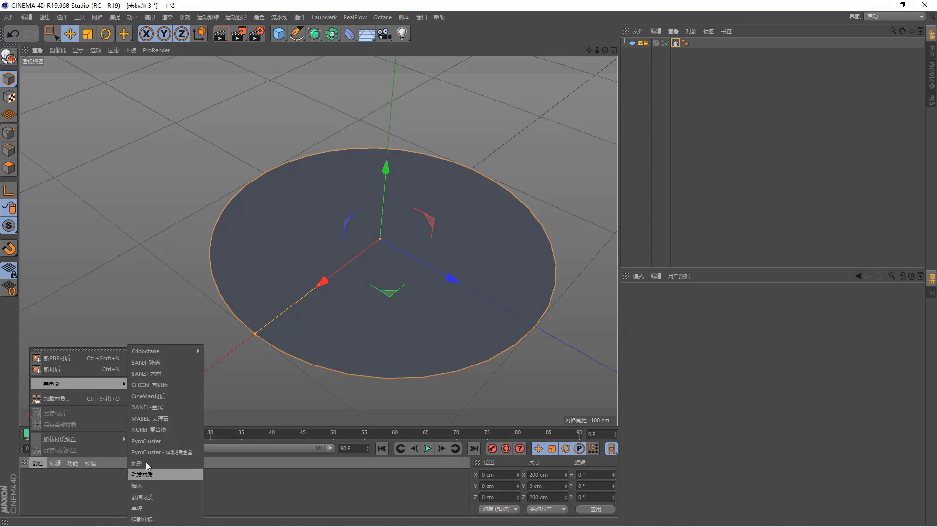
left_click(142, 509)
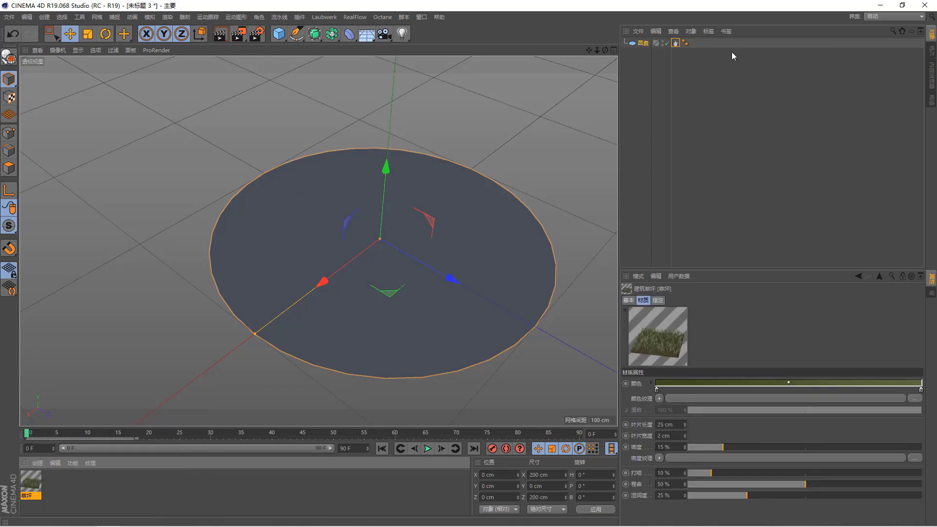
left_click(675, 43)
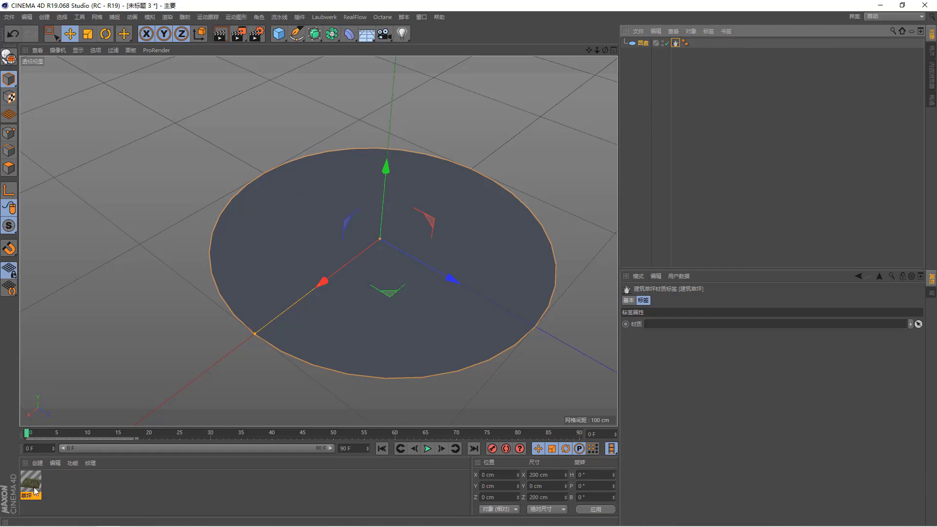
left_click_drag(31, 483, 656, 317)
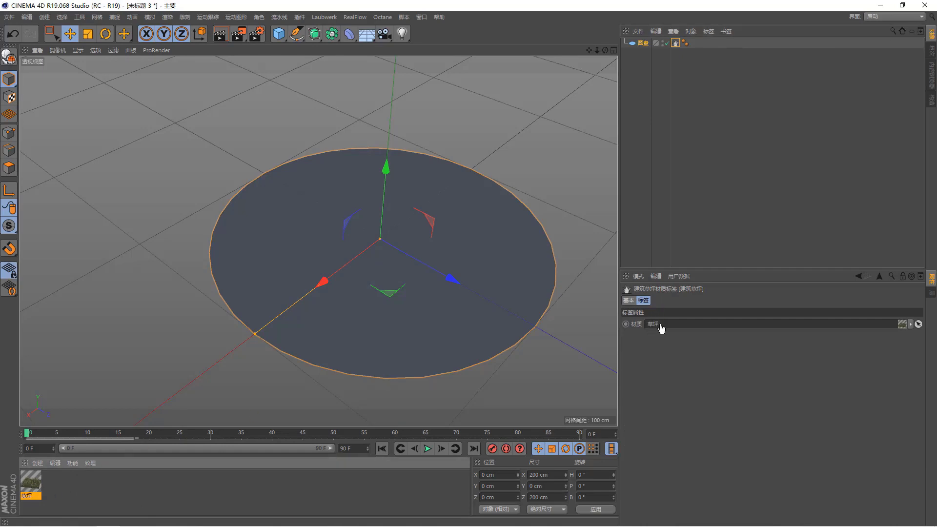
left_click_drag(656, 318, 665, 324)
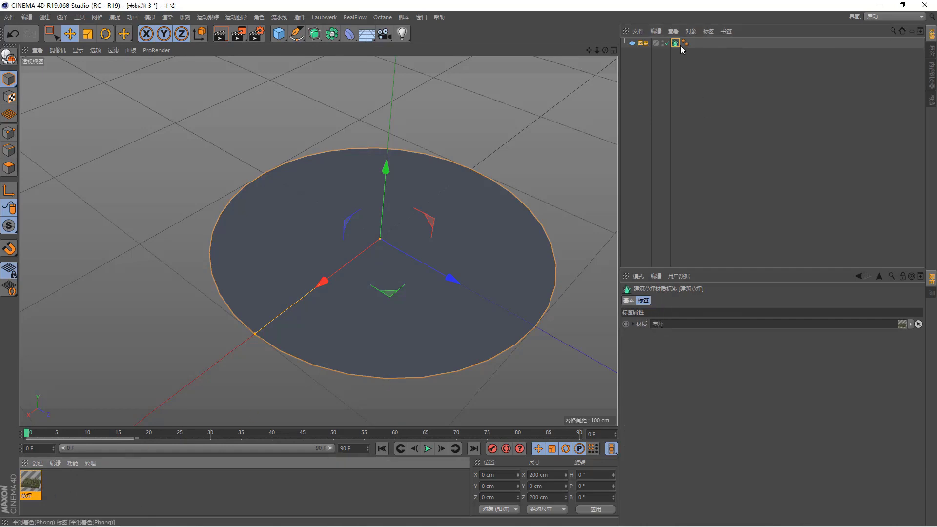
middle_click_drag(323, 244, 312, 254, "alt")
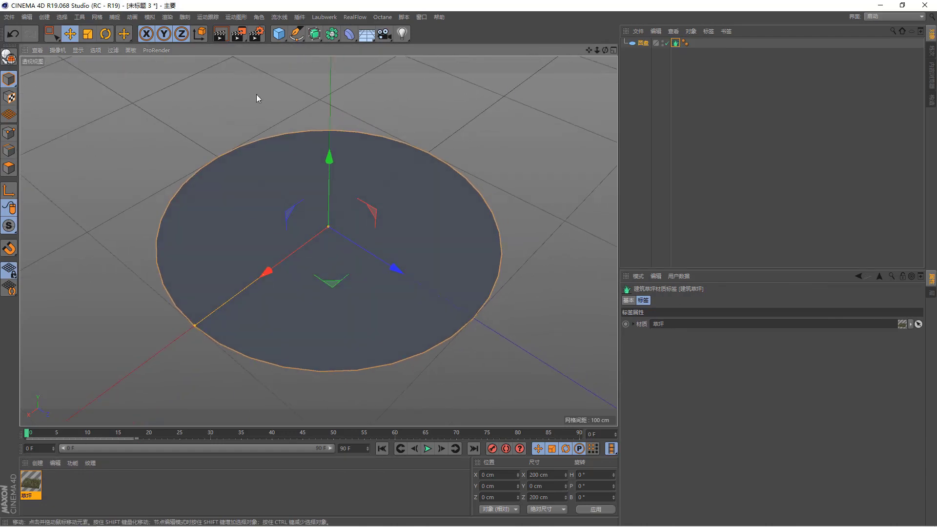
Render the grass-covered disc to the Picture Viewer and close the image.
left_click(239, 33)
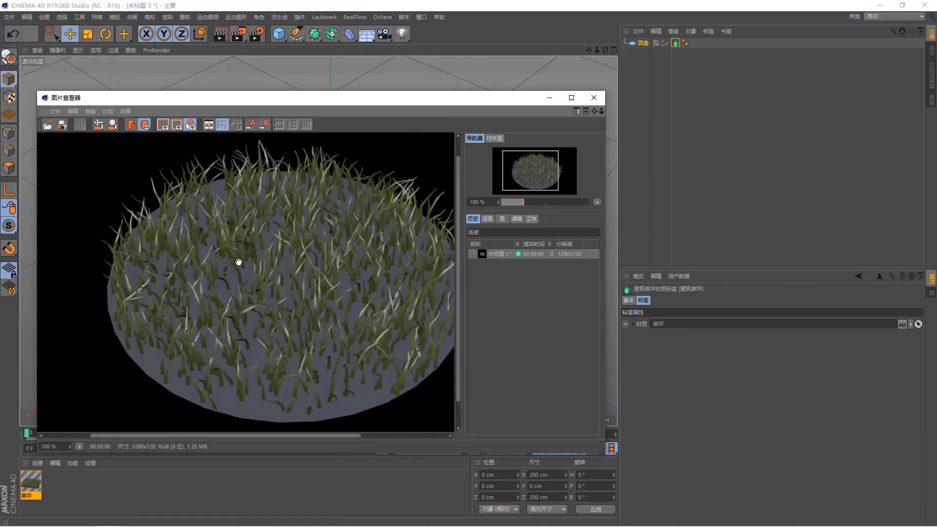
scroll(238, 262, "up", 2)
left_click(594, 98)
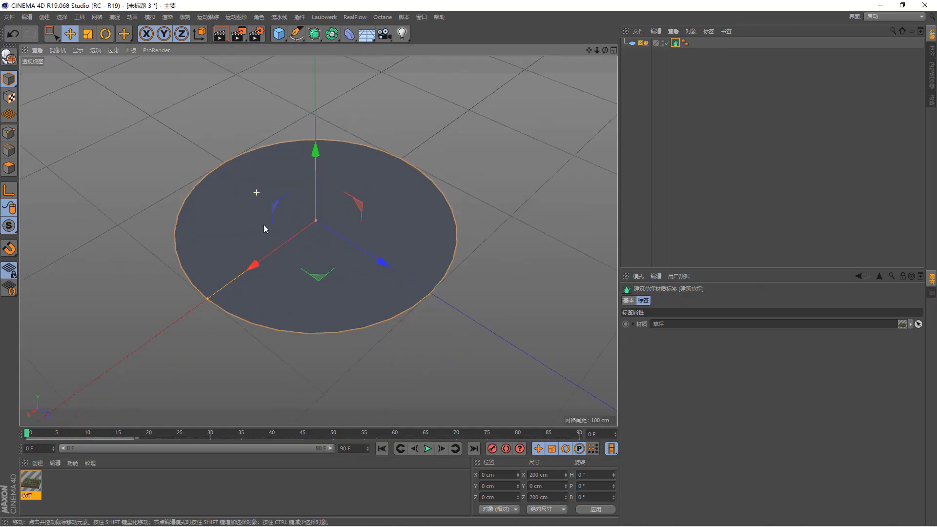
Open the grass material's settings, tilt the view flatter, and render again.
double_click(29, 483)
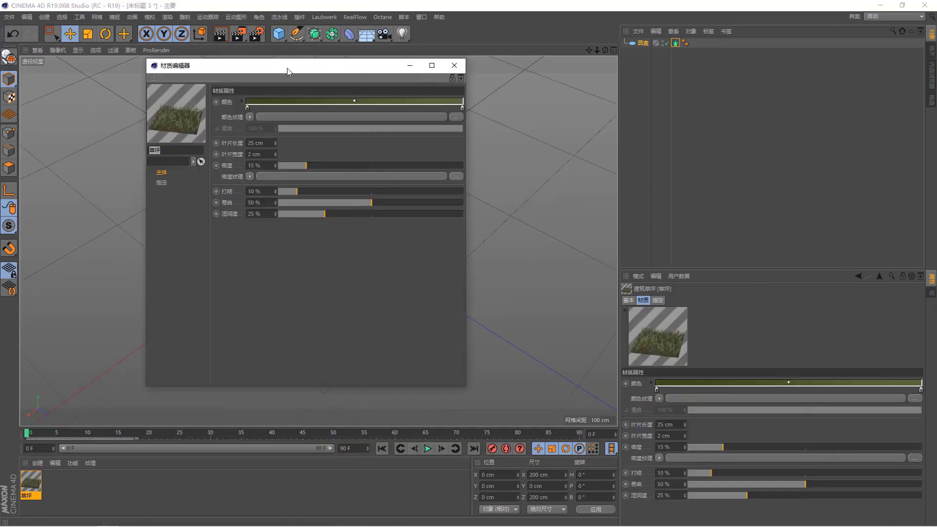
left_click_drag(287, 72, 620, 131)
scroll(362, 200, "up", 2)
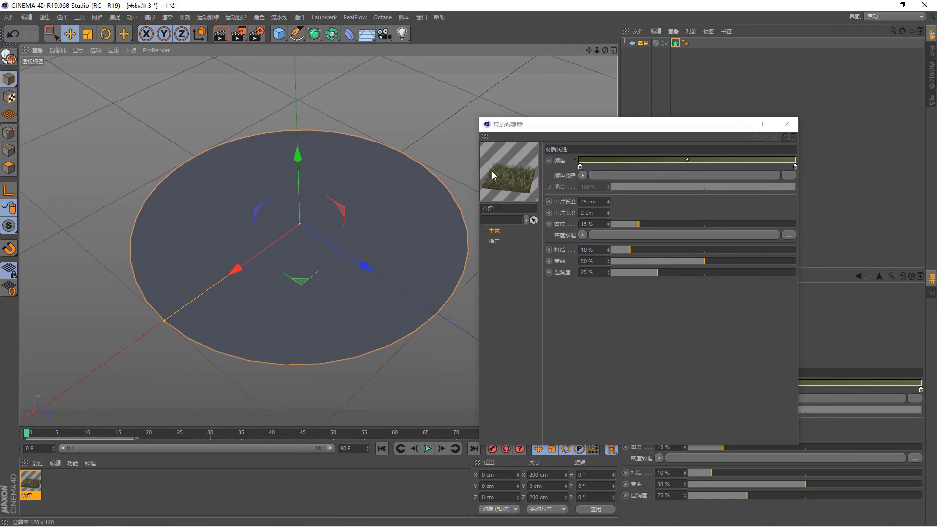
left_click_drag(459, 172, 380, 173, "alt")
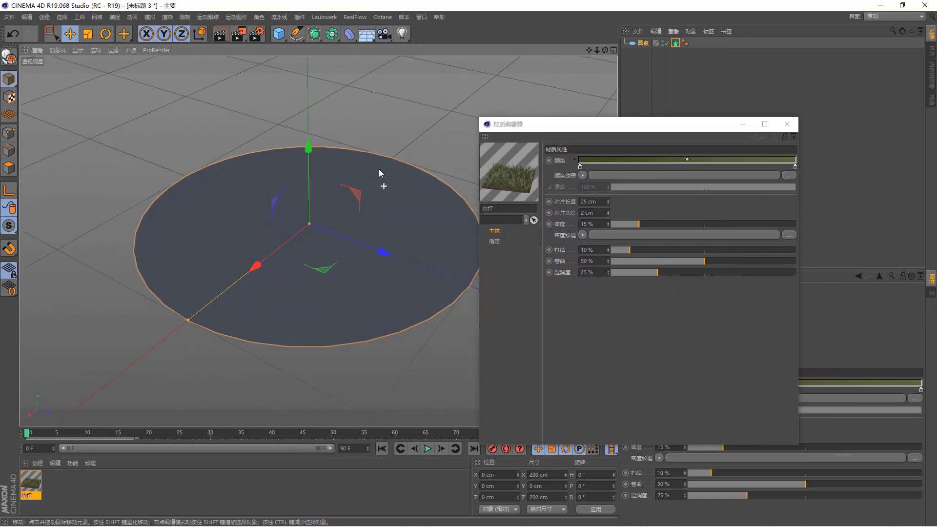
left_click(239, 34)
left_click(594, 98)
Pop the grass swatch into a large floating preview beside the material settings.
double_click(502, 157)
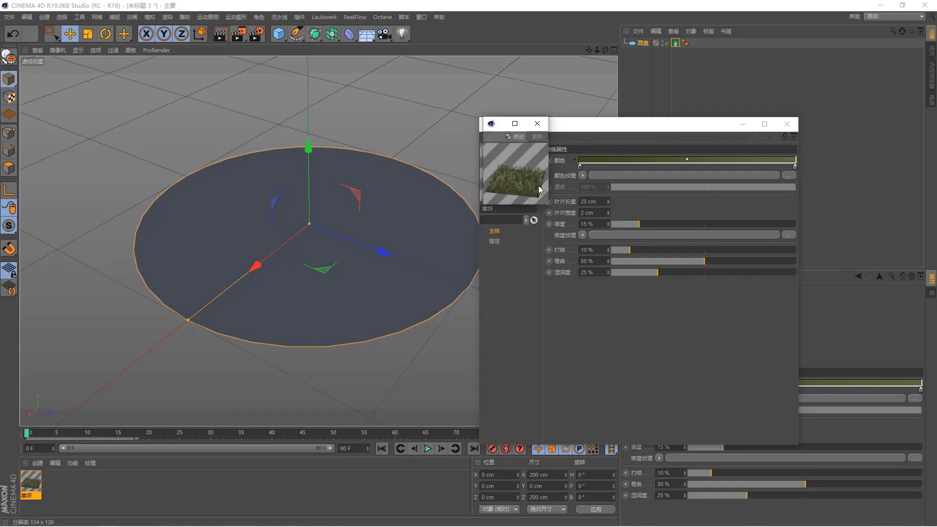
left_click_drag(549, 209, 676, 348)
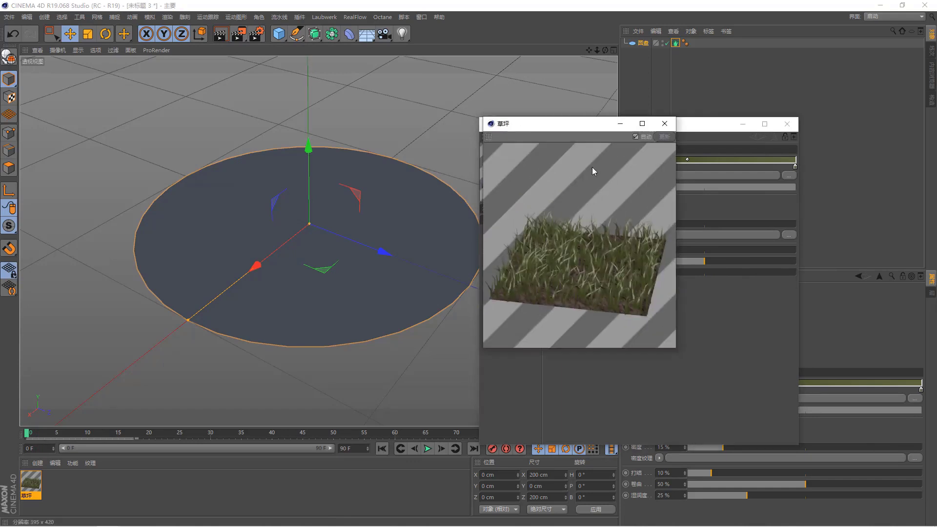
left_click_drag(573, 128, 288, 98)
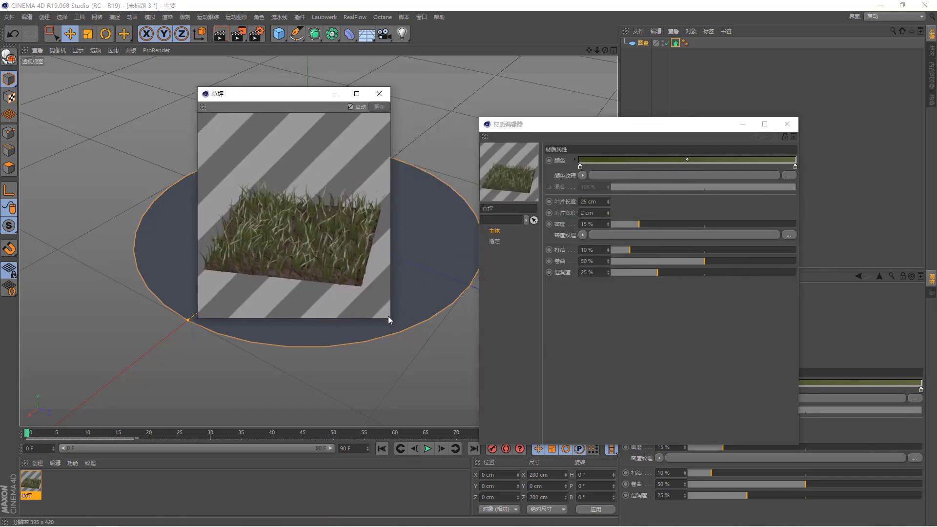
mouse_move(389, 318)
left_mouse_down()
mouse_move(441, 319)
mouse_move(471, 394)
left_mouse_up()
left_click_drag(333, 97, 289, 98)
left_click_drag(488, 125, 413, 125)
left_click(353, 190)
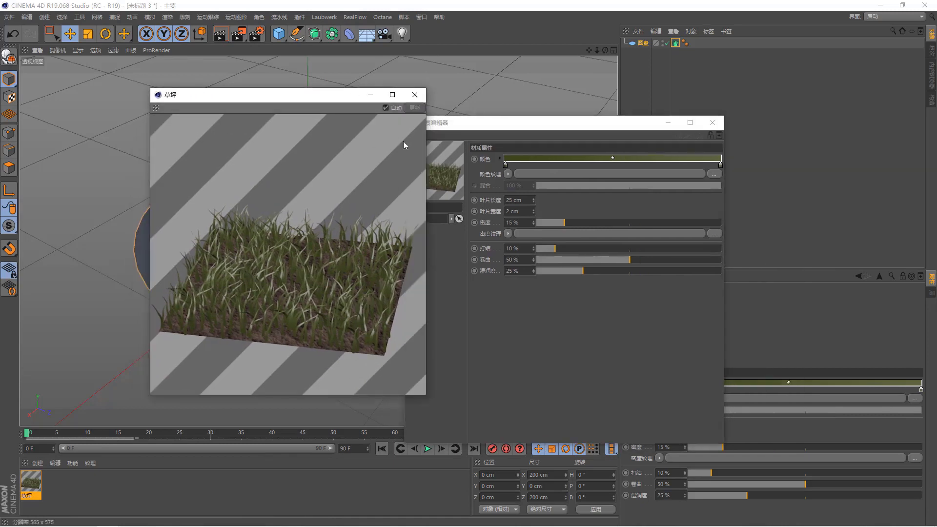
left_click(520, 129)
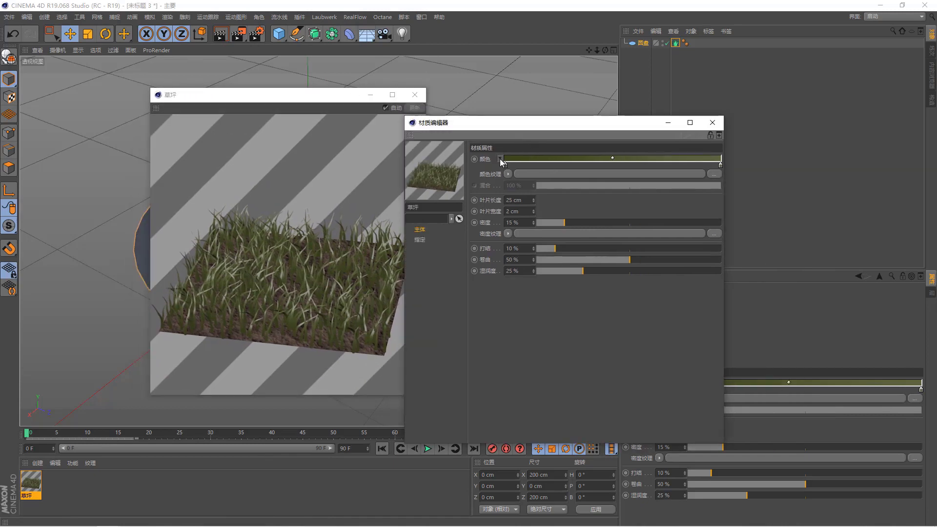
double_click(505, 166)
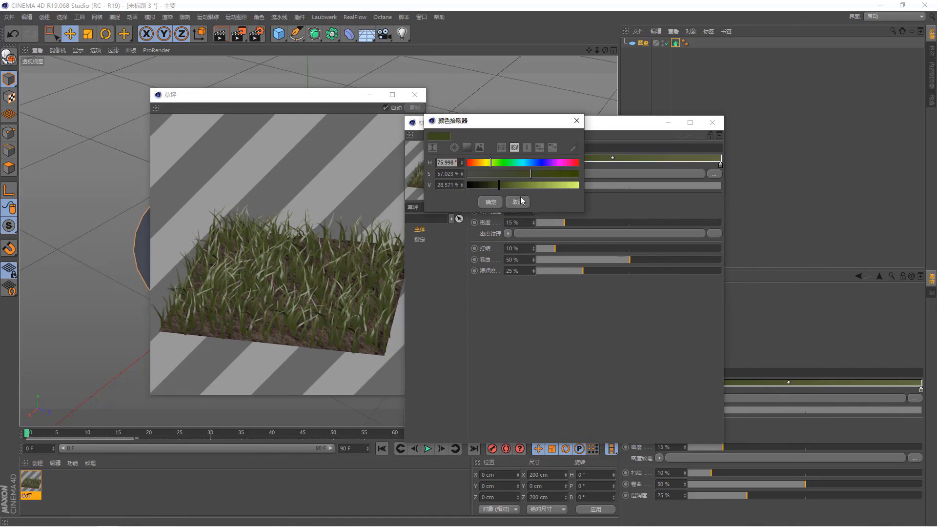
left_click(518, 202)
left_click(502, 161)
left_click(532, 278)
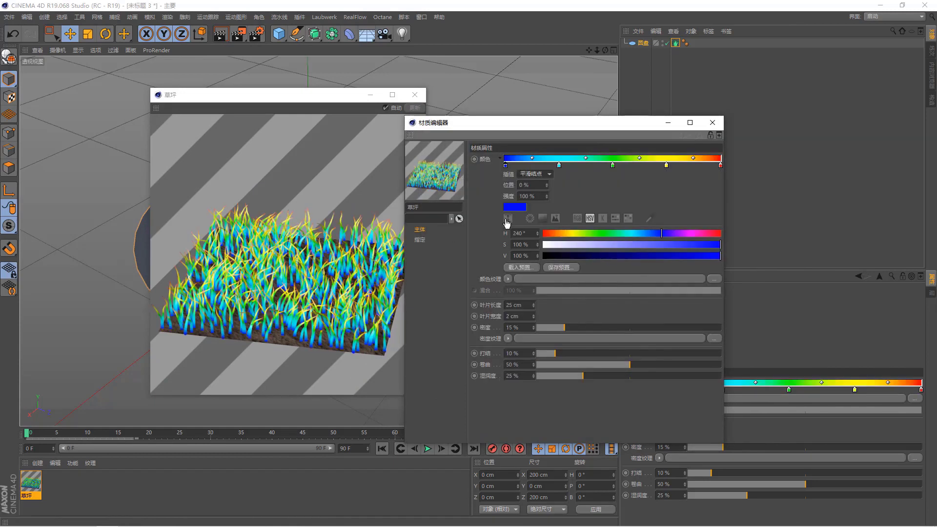
key("ctrl+z")
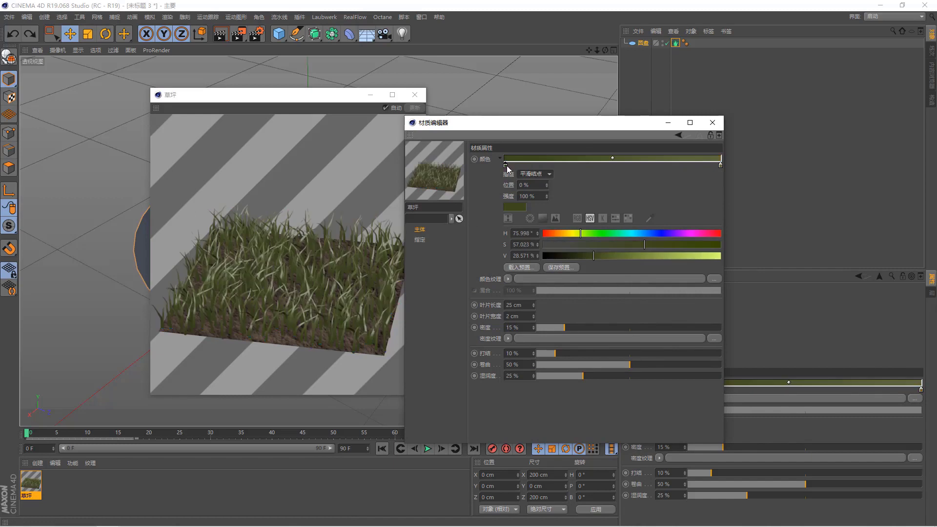
double_click(505, 166)
left_click(526, 185)
left_click(493, 203)
key("ctrl+z")
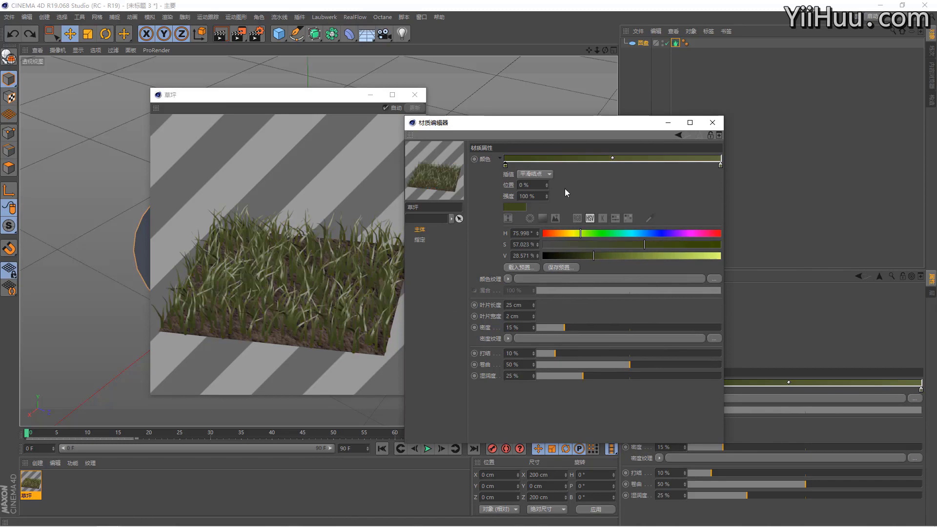
left_click(550, 233)
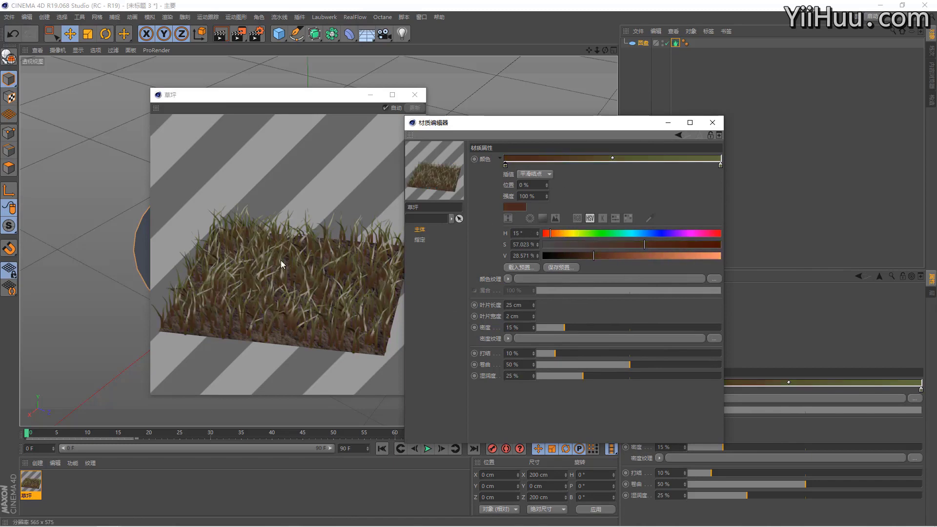
key("ctrl+z")
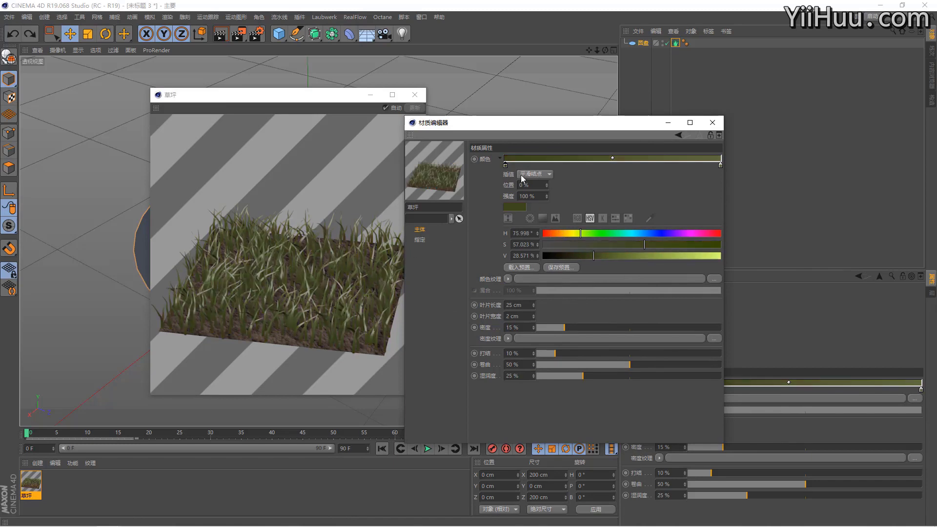
left_click(508, 278)
left_click(463, 254)
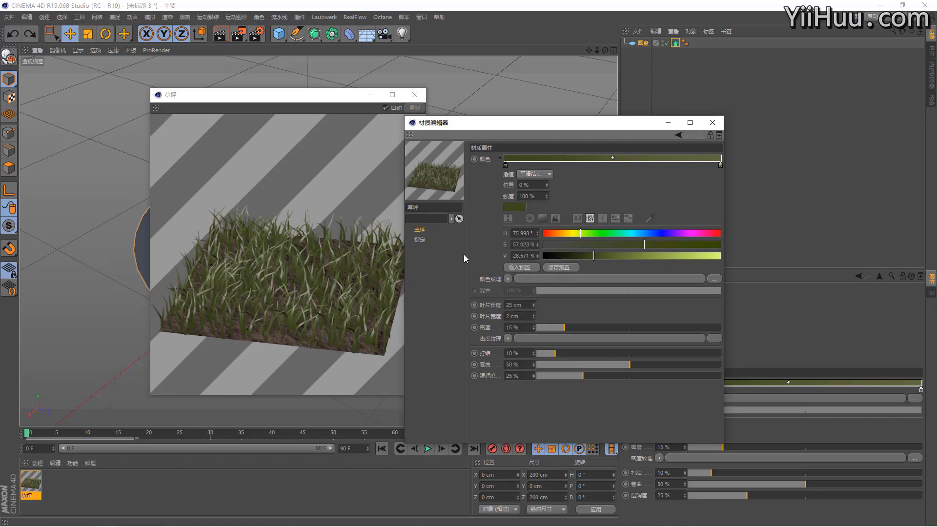
left_click(510, 277)
left_click(530, 331)
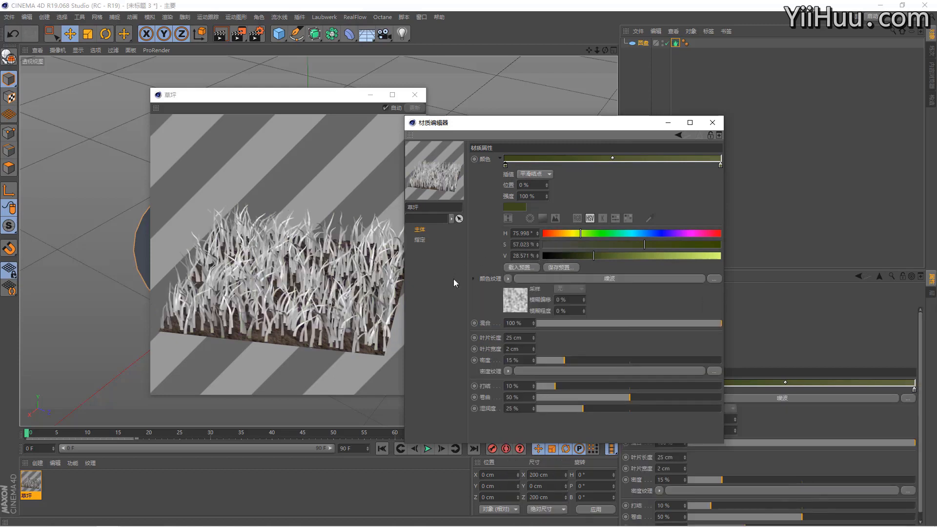
left_click(472, 278)
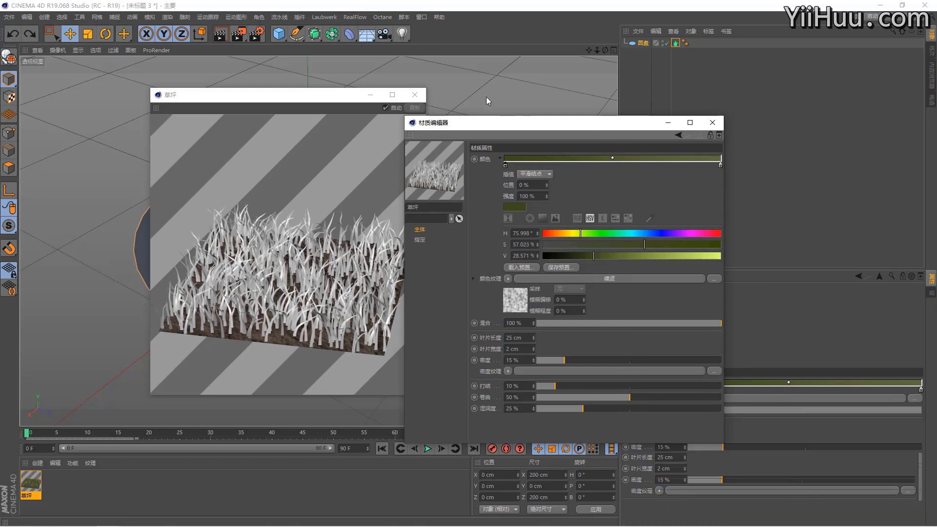
left_click(421, 17)
left_click(442, 73)
scroll(348, 113, "up", 2)
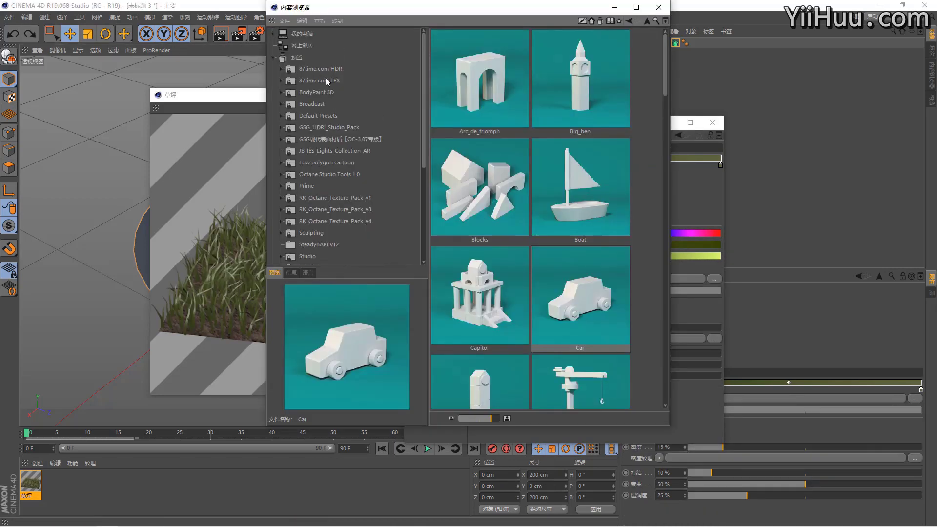
left_click(322, 80)
double_click(327, 82)
left_click(320, 103)
left_click_drag(484, 7, 206, 94)
scroll(298, 268, "down", 2)
left_click(248, 266)
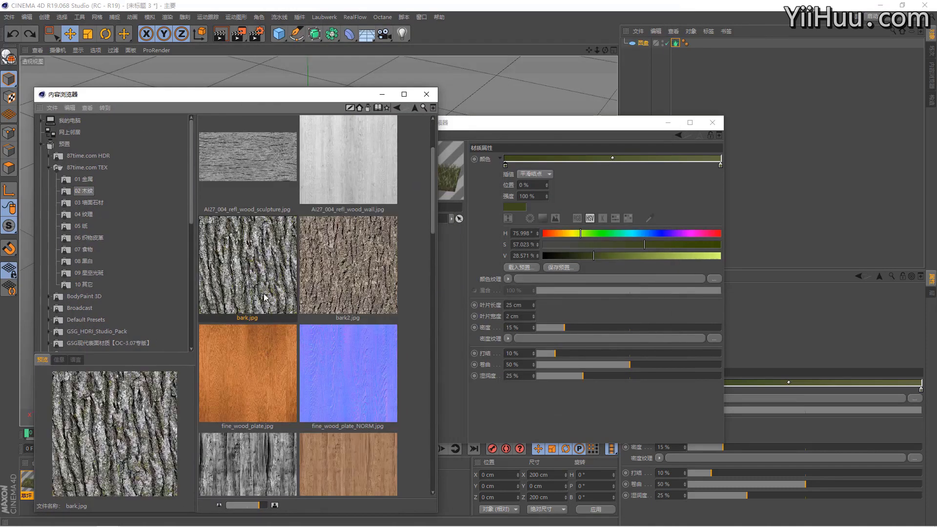
left_click_drag(536, 285, 534, 279)
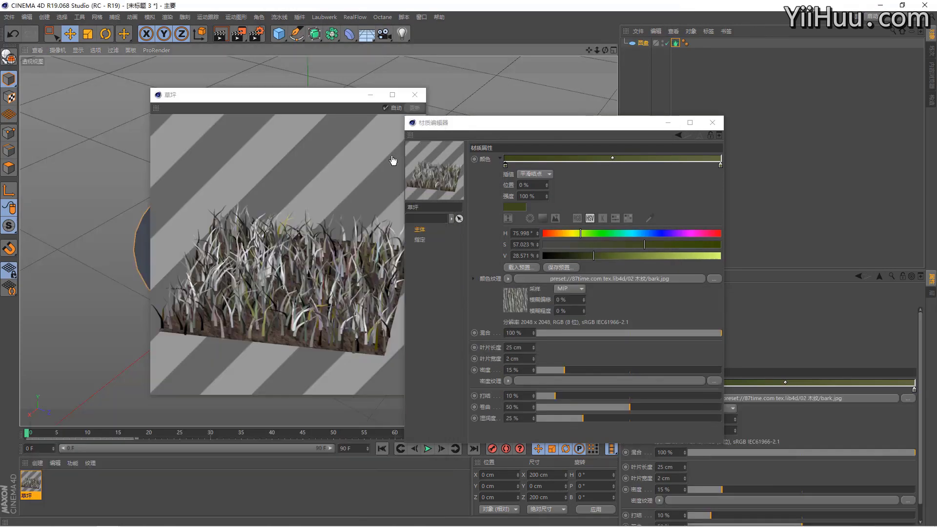
left_click(426, 94)
left_click(508, 278)
left_click(525, 185)
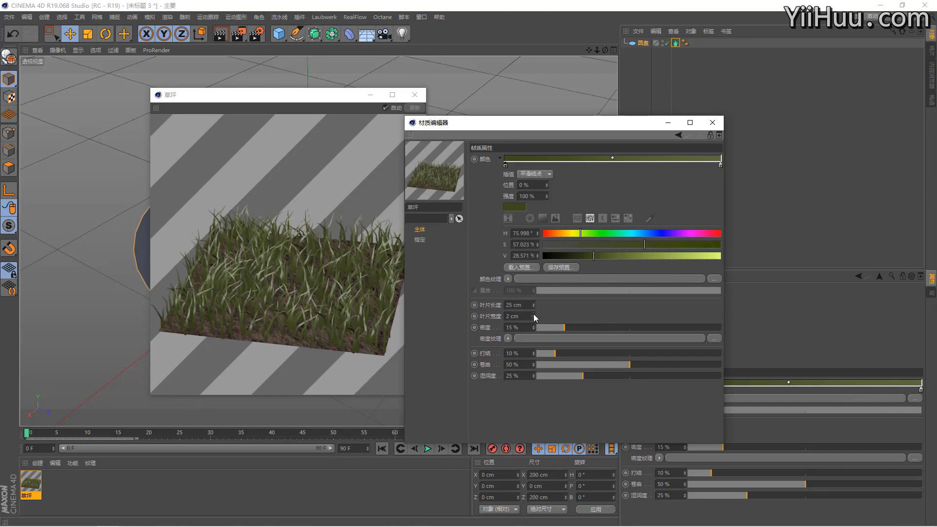
Lengthen the grass blades to 229 cm and test-render the disc.
mouse_move(534, 306)
left_mouse_down()
mouse_move(531, 156)
mouse_move(710, 152)
left_mouse_up()
left_click_drag(541, 145, 477, 203, "alt")
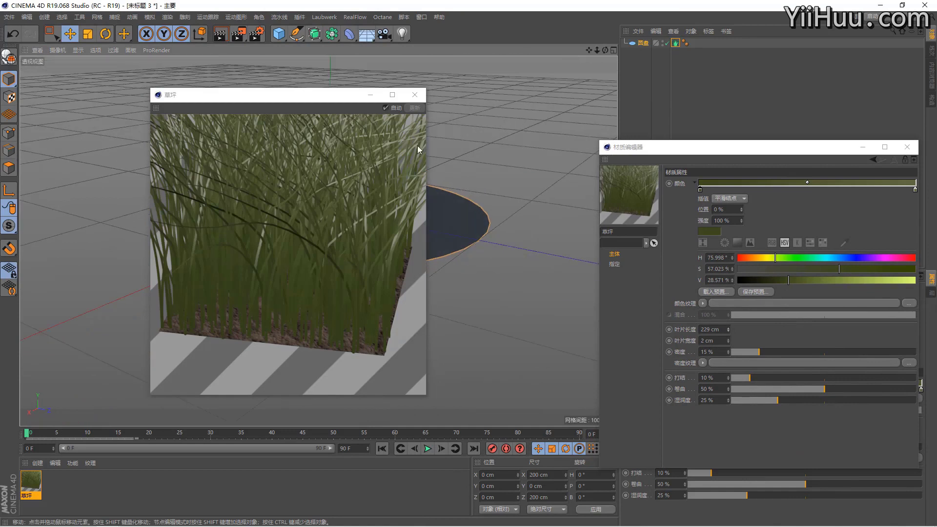
left_click_drag(315, 104, 534, 131)
left_click(235, 192)
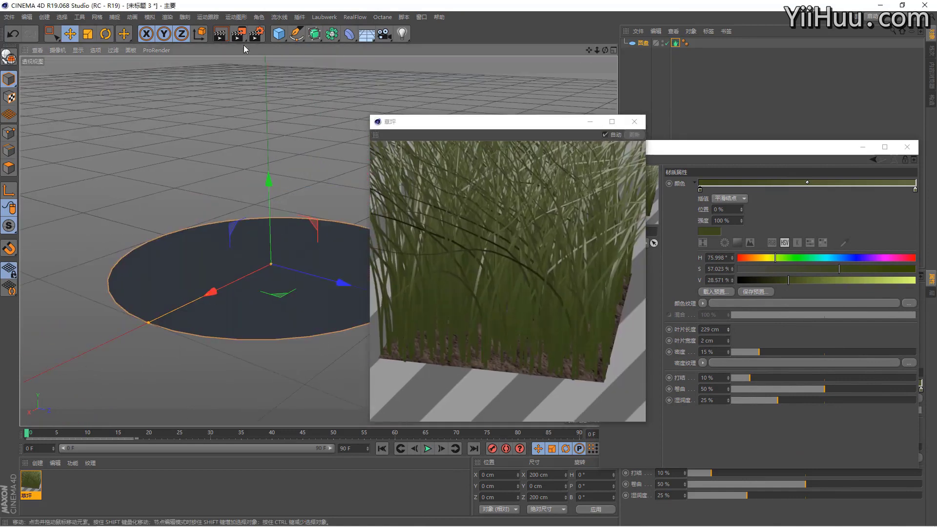
left_click(239, 34)
scroll(335, 244, "down", 3)
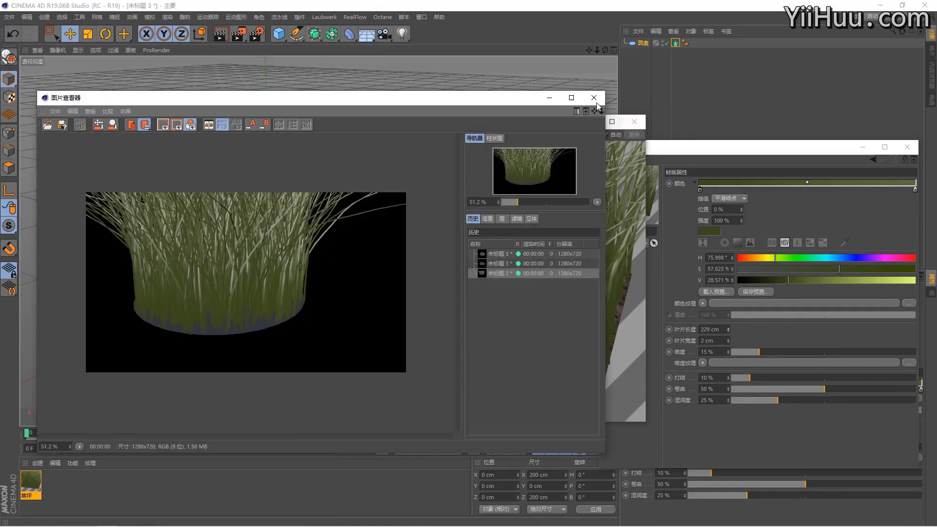
left_click(594, 98)
left_click_drag(485, 119, 313, 111)
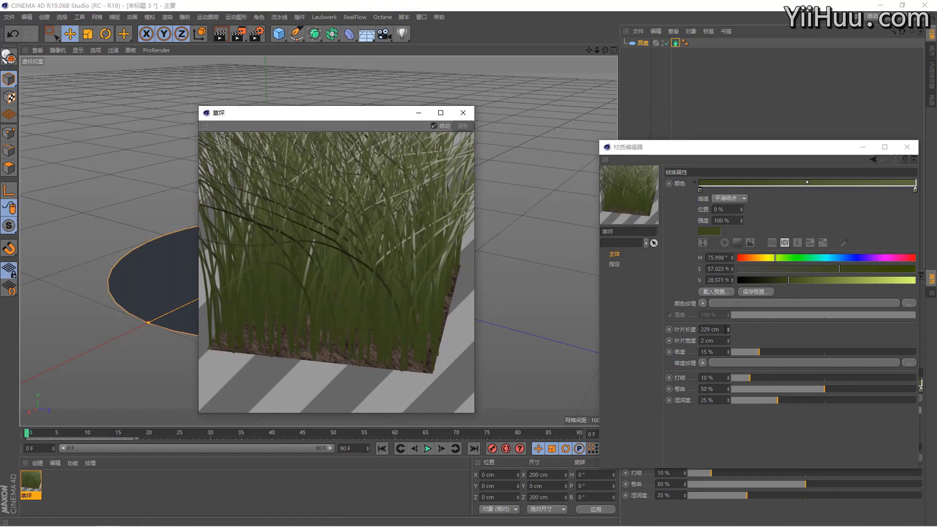
Shorten the blade length from 179 cm down to 103 cm.
double_click(725, 329)
type("179")
key("Return")
left_click_drag(672, 147, 552, 130)
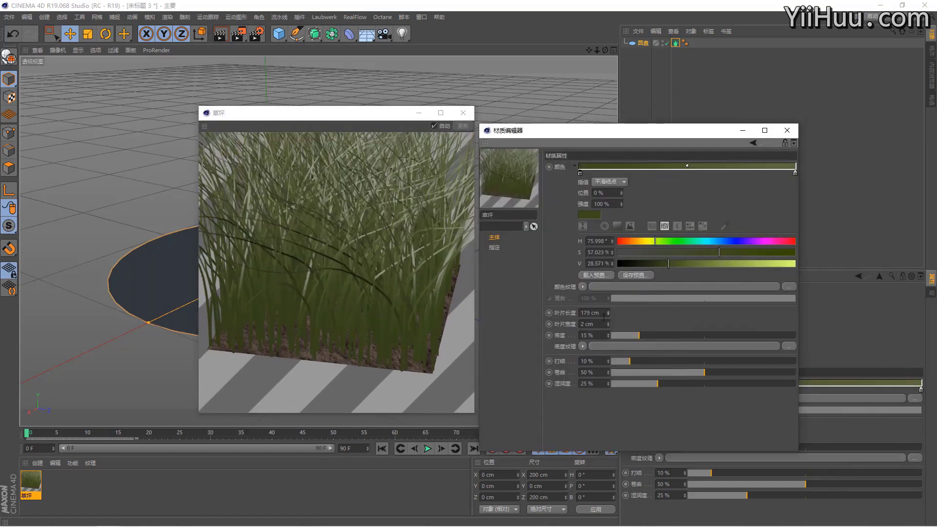
left_click_drag(608, 313, 608, 322)
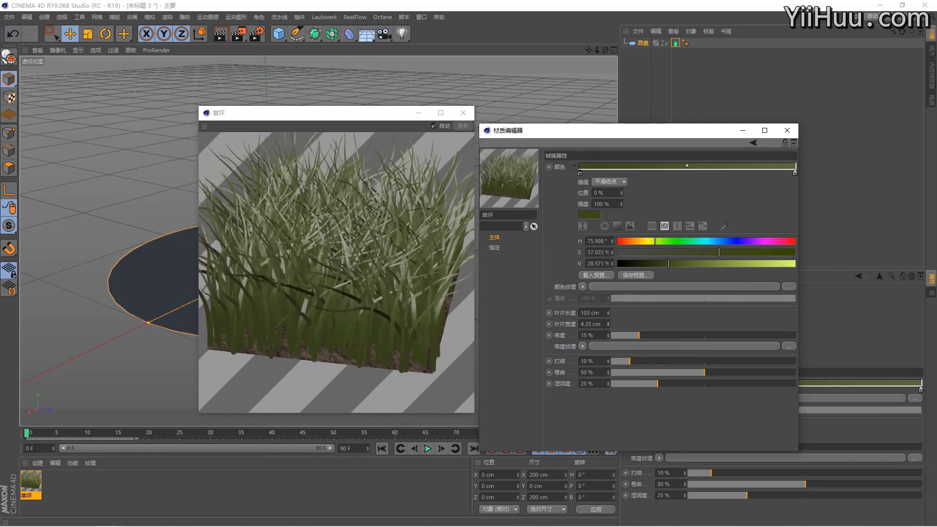
Set the blade width back to 2 cm and rearrange the preview windows.
right_click(606, 323)
left_click(601, 326)
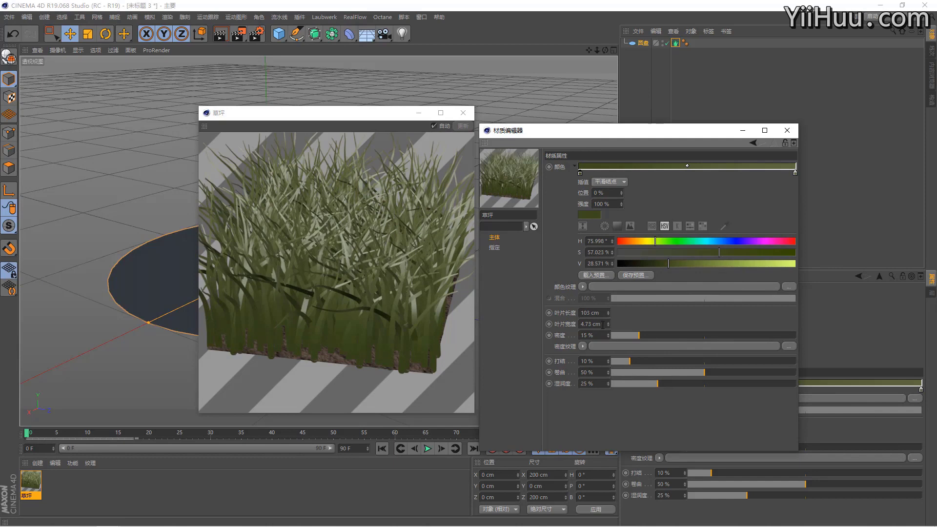
type("2")
key("Return")
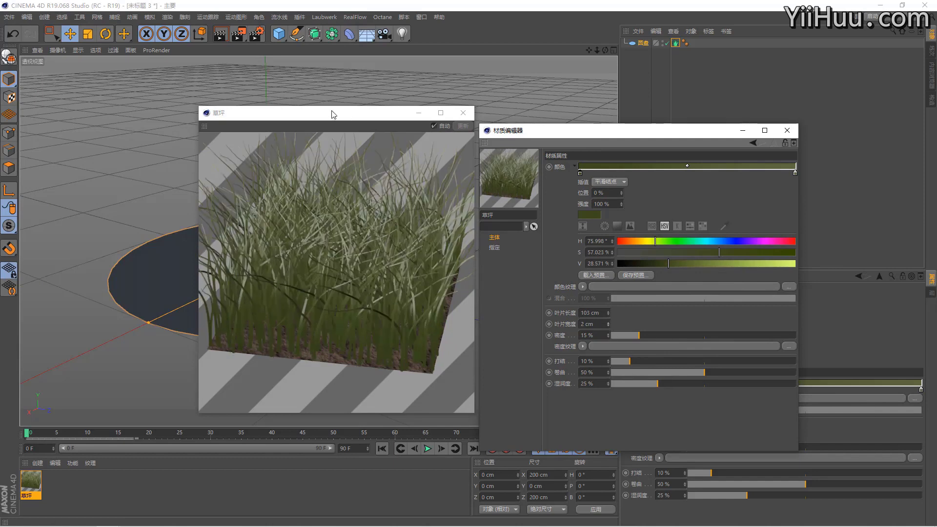
left_click_drag(347, 113, 266, 101)
left_click_drag(533, 130, 466, 111)
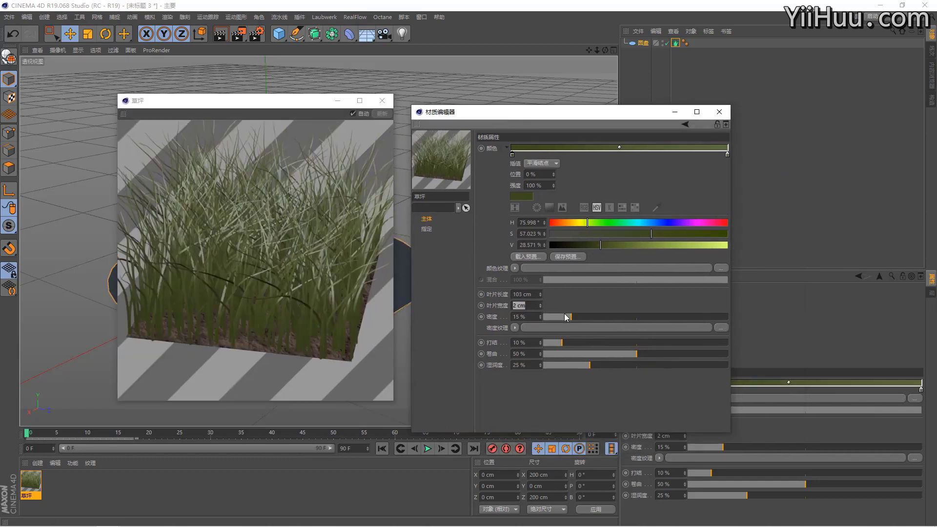
Try several grass density values and settle on 23%.
left_click_drag(558, 315, 552, 315)
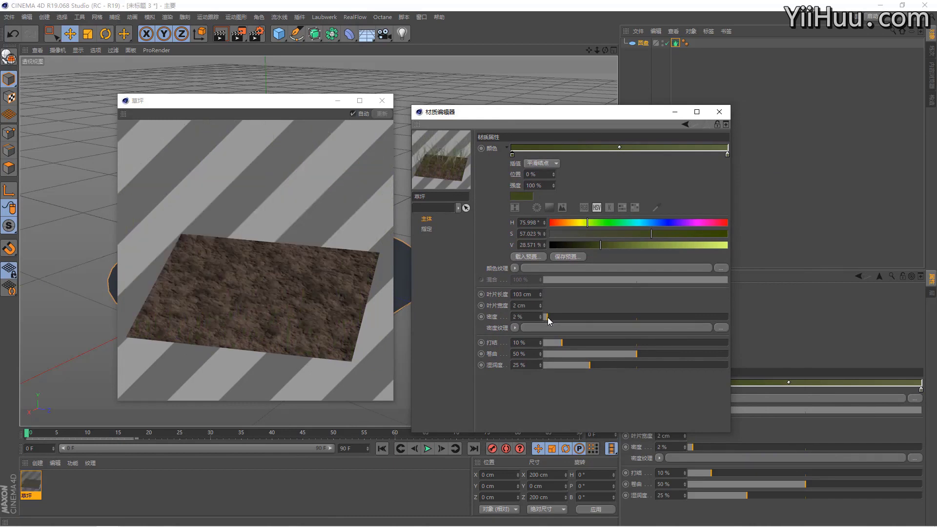
left_click_drag(546, 316, 728, 316)
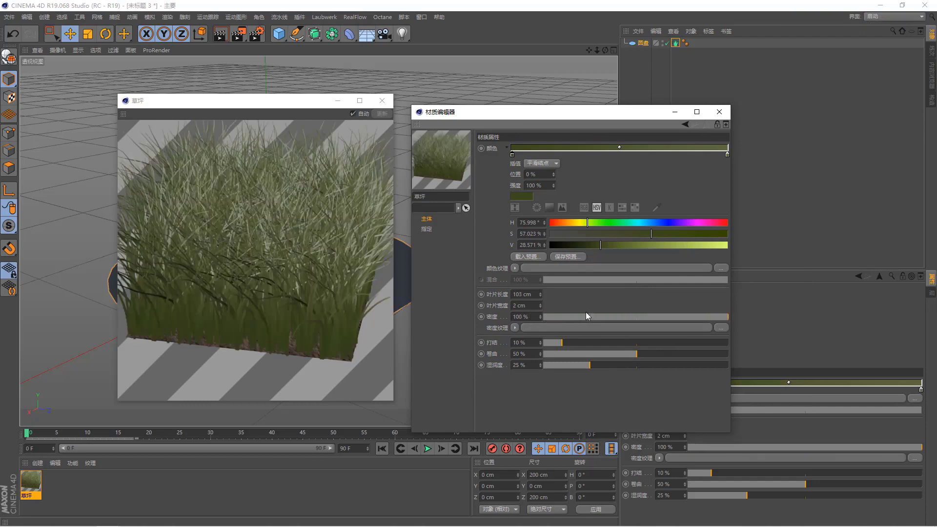
mouse_move(569, 318)
left_mouse_down()
mouse_move(547, 318)
mouse_move(618, 317)
mouse_move(586, 317)
left_mouse_up()
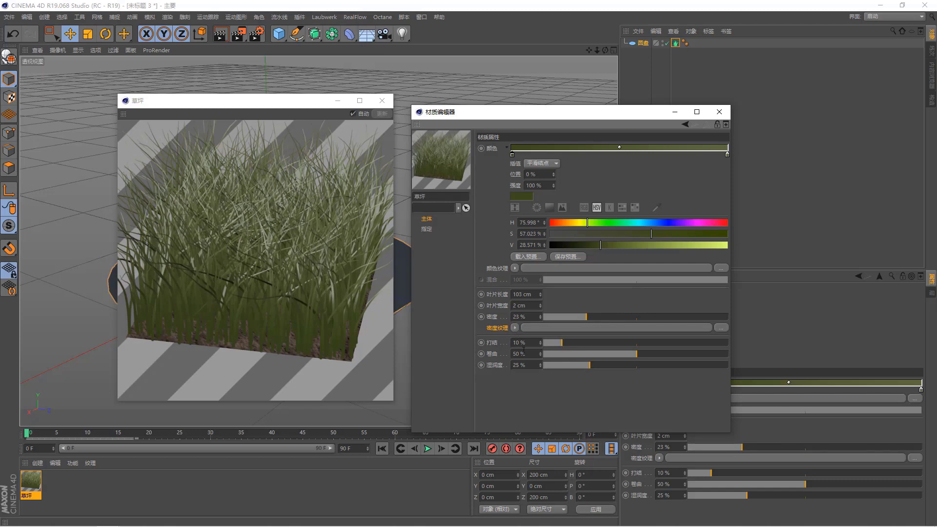
Drive grass density with a Noise shader at 300% global scale and higher contrast.
left_click(515, 329)
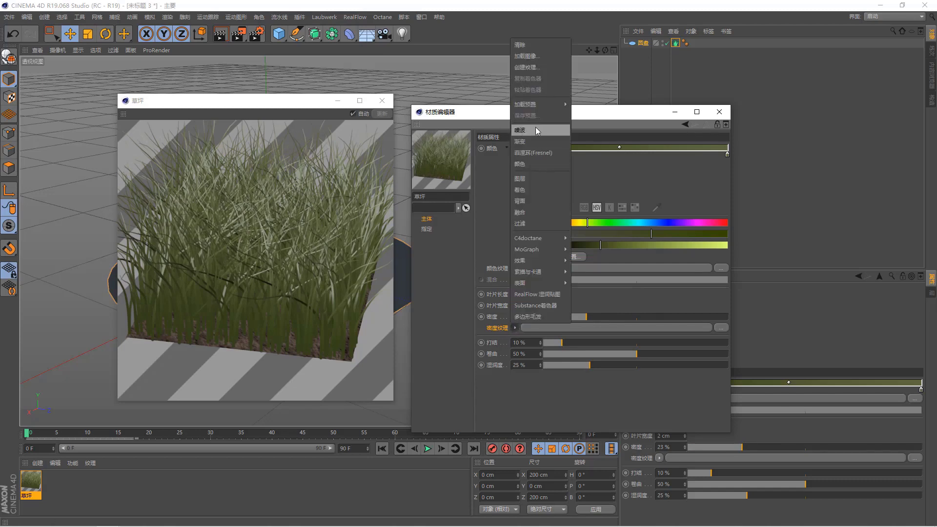
left_click(536, 130)
left_click(575, 328)
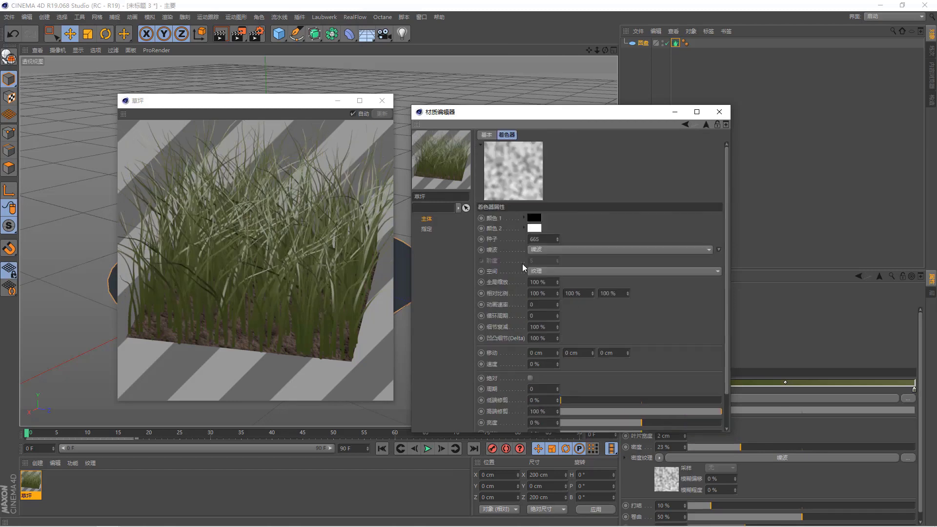
key("Return")
scroll(624, 244, "down", 2)
left_click_drag(657, 399, 711, 394)
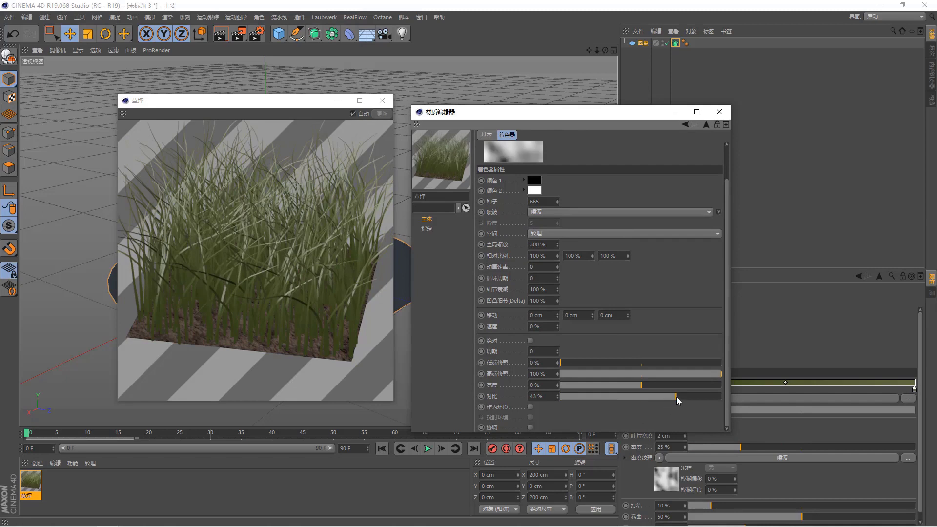
scroll(670, 270, "up", 2)
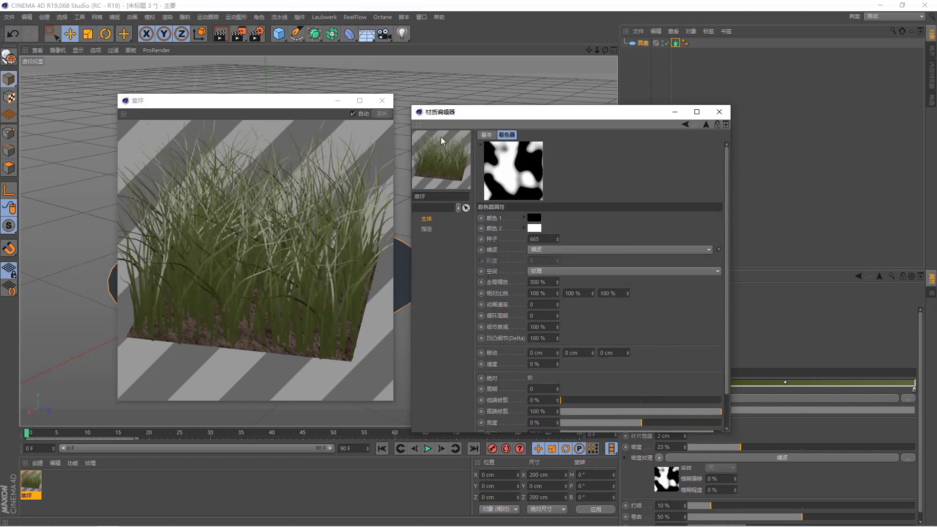
Orbit around the disc and render a test image of the grass tuft.
left_click_drag(317, 106, 238, 131)
mouse_move(307, 114)
left_mouse_down("alt")
mouse_move(324, 107)
mouse_move(313, 120)
left_mouse_up("alt")
left_click(241, 34)
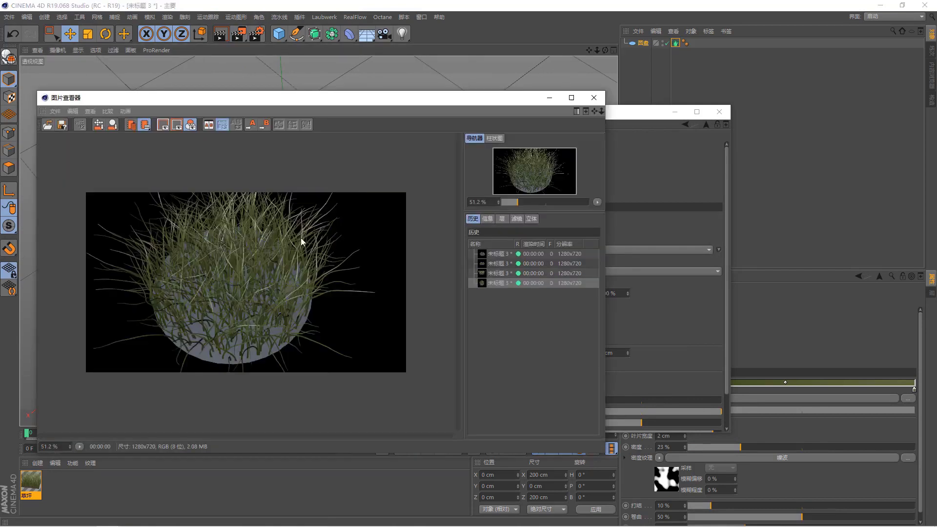
left_click(594, 98)
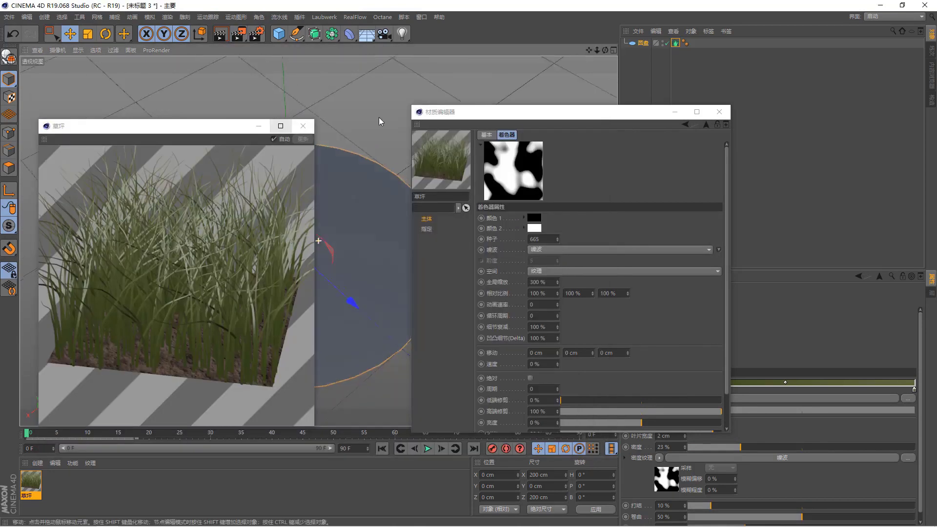
Clear the noise texture from the grass density channel.
left_click(706, 126)
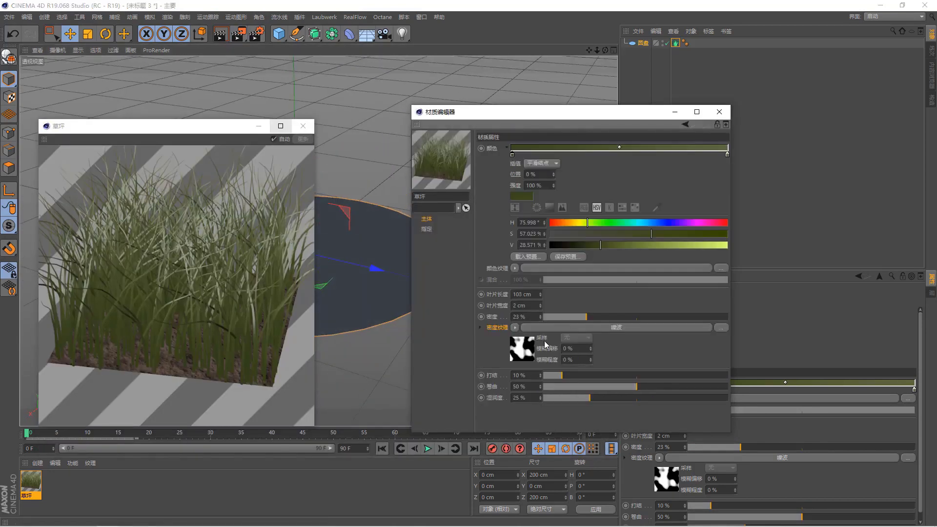
left_click(517, 326)
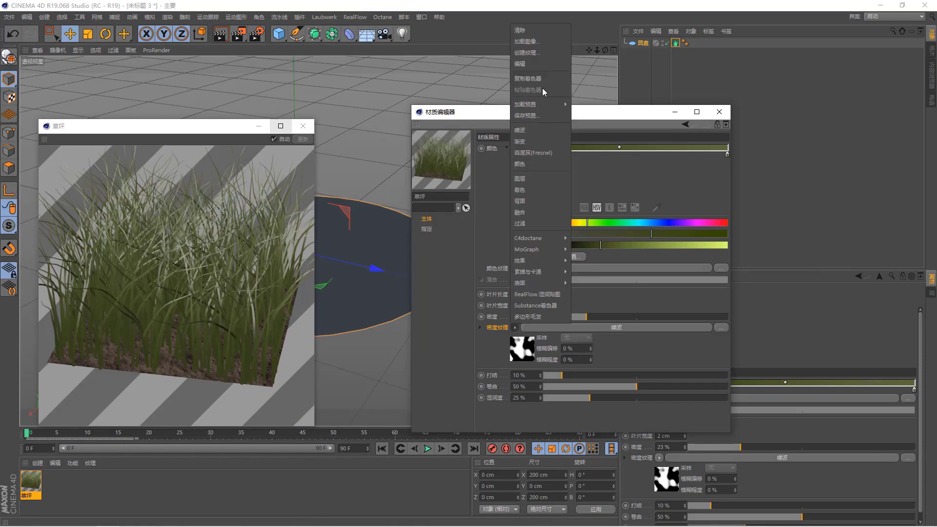
left_click(536, 33)
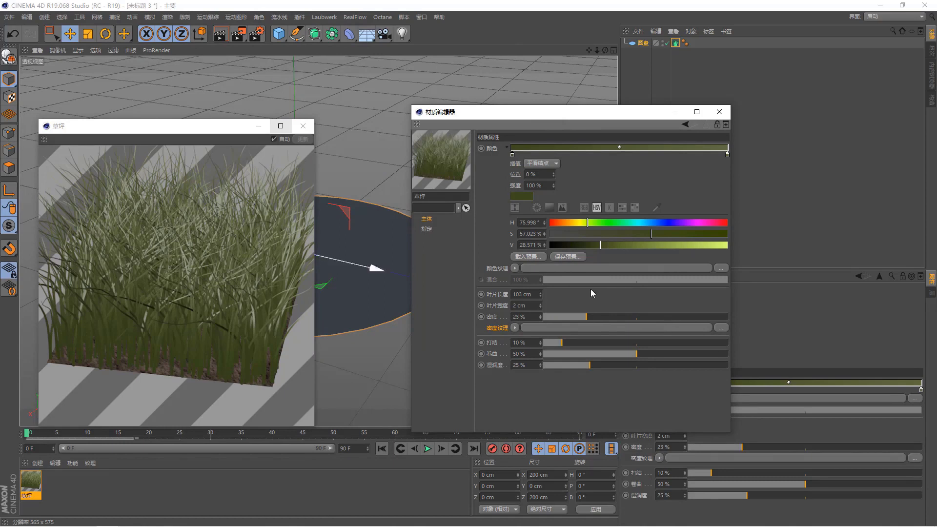
Experiment with the grass kink slider, trying values from 2% to 70%.
left_click_drag(572, 345, 624, 347)
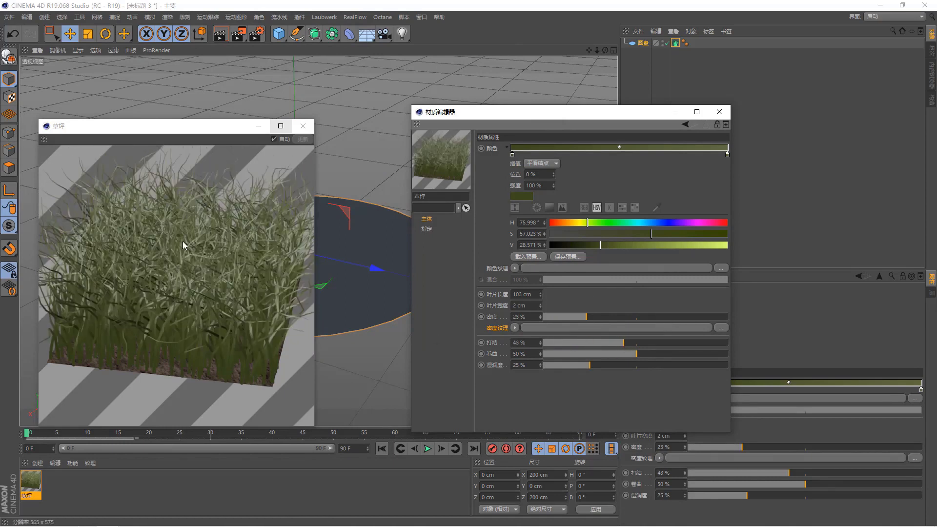
left_click(642, 344)
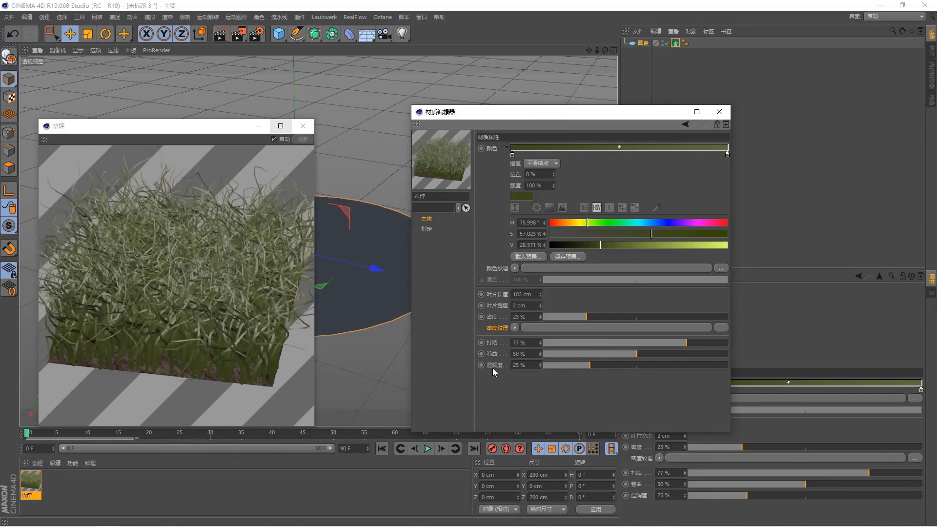
left_click(638, 342)
left_click_drag(659, 342, 674, 343)
left_click(548, 343)
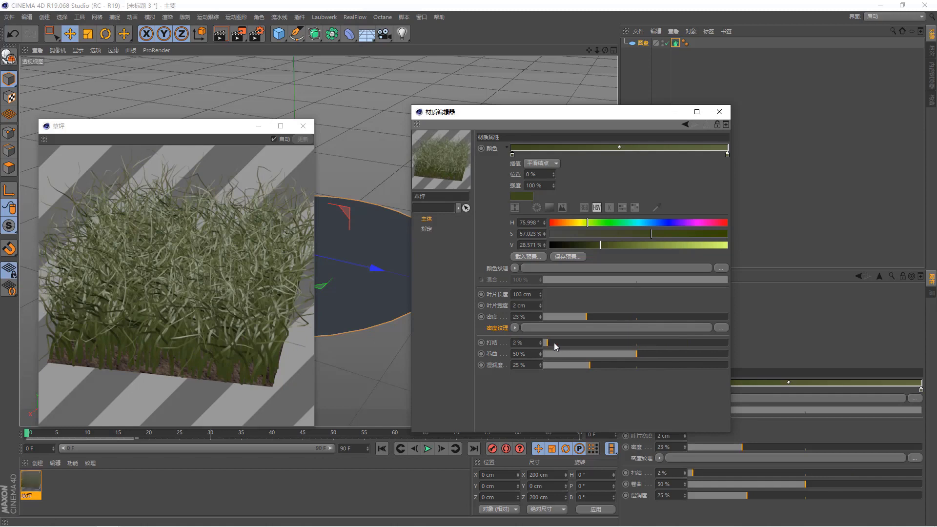
Set kink to 0%, bend to about 53%, and wetness to 43%.
left_click_drag(656, 353, 728, 356)
left_click(637, 354)
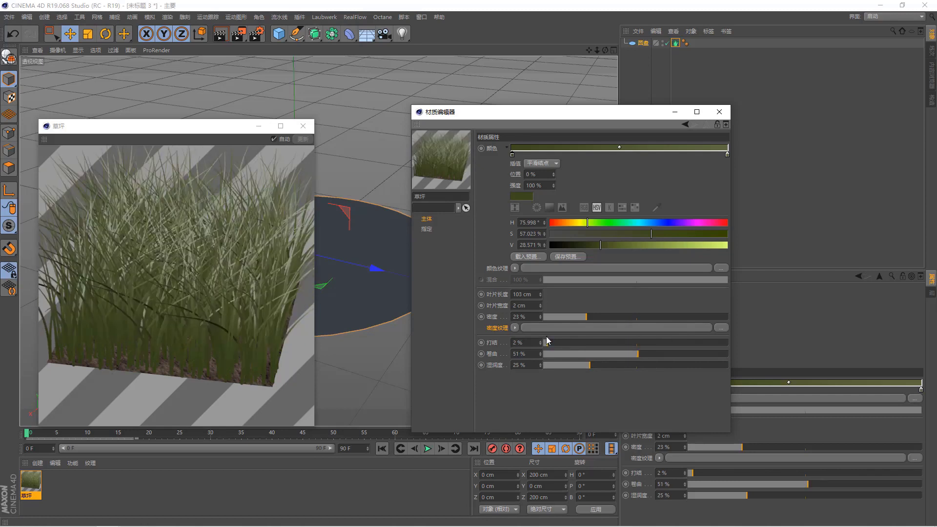
left_click(593, 343)
left_click(628, 343)
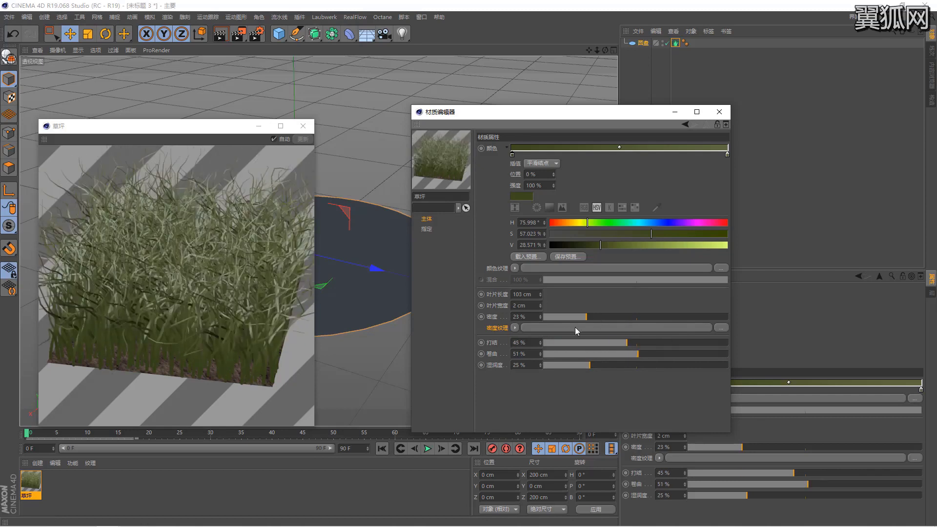
left_click_drag(570, 343, 542, 343)
left_click(669, 354)
left_click_drag(678, 353, 642, 353)
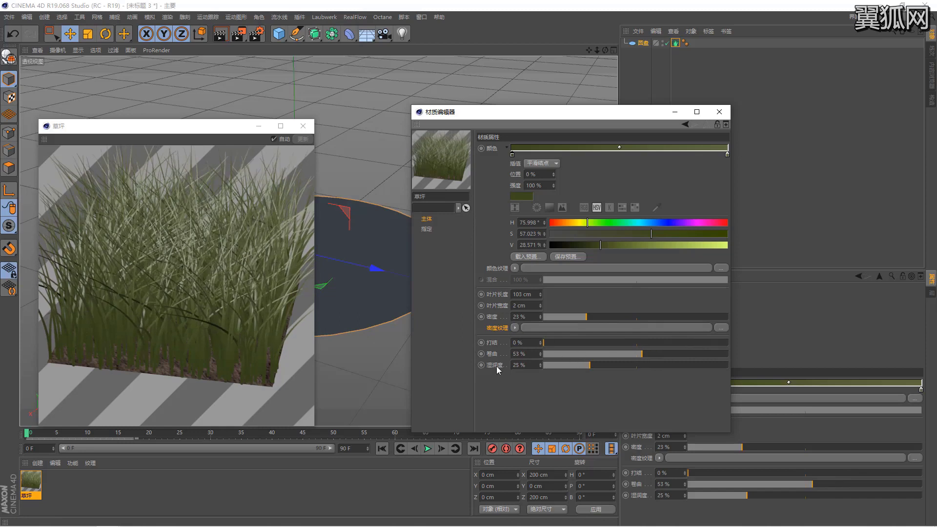
left_click_drag(569, 365, 715, 365)
mouse_move(657, 364)
left_mouse_down()
mouse_move(566, 372)
mouse_move(623, 364)
left_mouse_up()
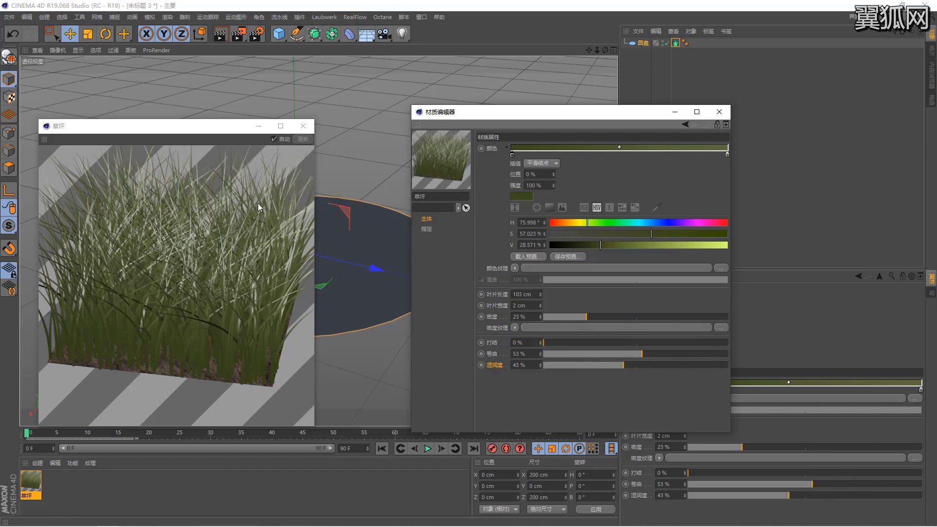
Close the grass preview and assign the grass material to the disc in the Assign list.
left_click(303, 126)
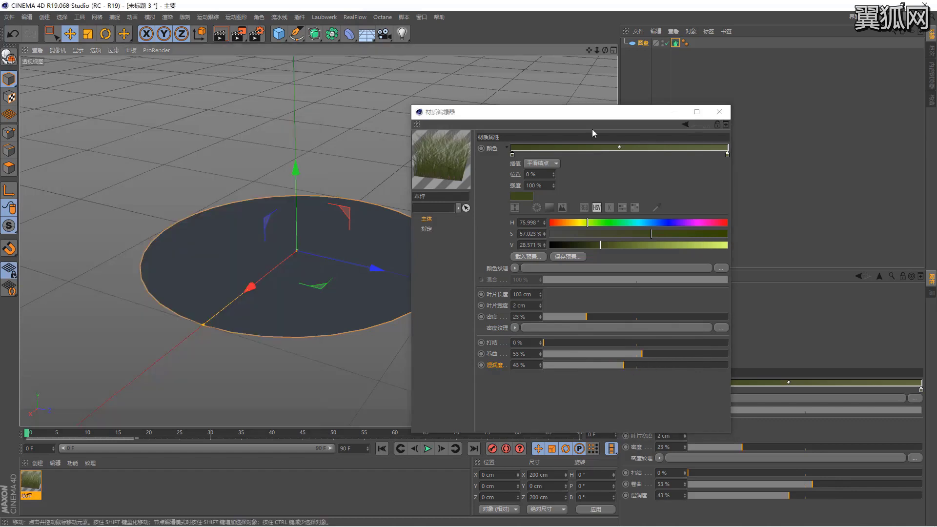
scroll(309, 183, "up", 2)
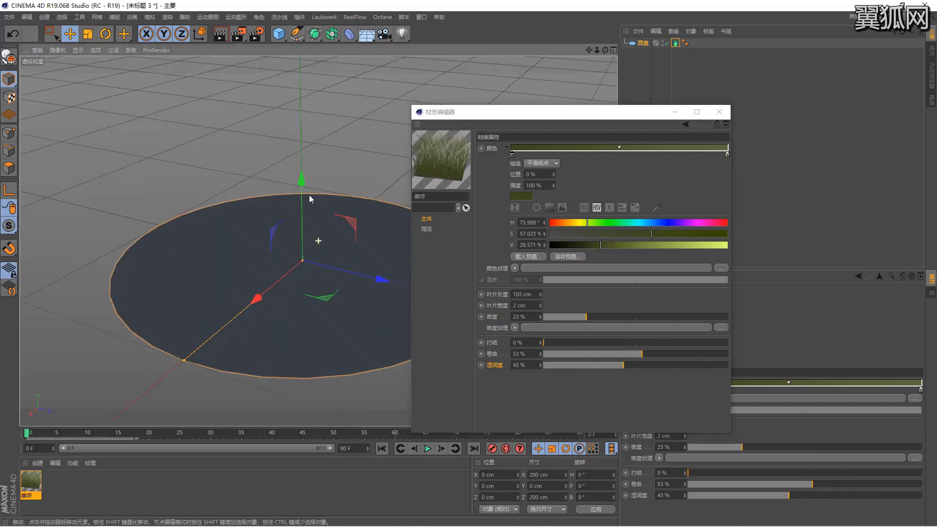
scroll(309, 183, "down", 2)
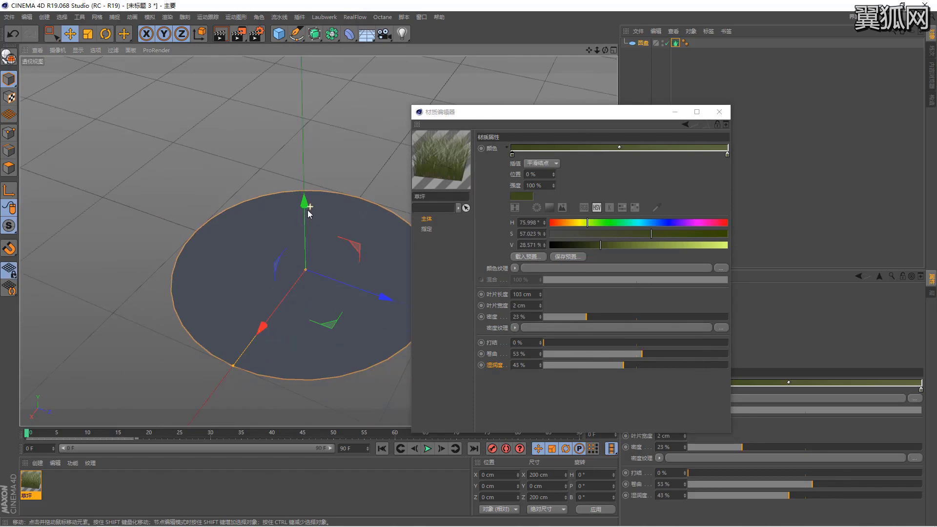
left_click(427, 229)
mouse_move(534, 114)
left_mouse_down()
mouse_move(423, 141)
mouse_move(436, 141)
left_mouse_up()
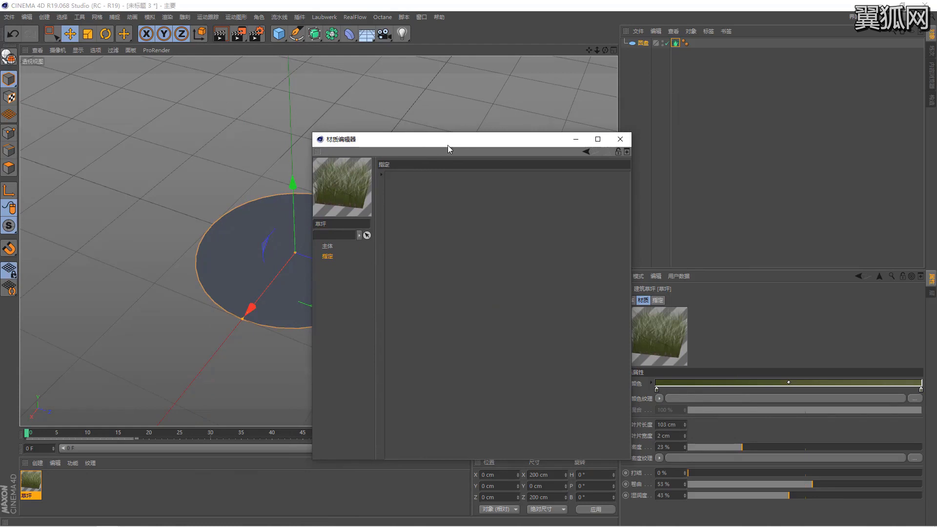
mouse_move(641, 43)
left_mouse_down()
mouse_move(489, 213)
mouse_move(403, 192)
left_mouse_up()
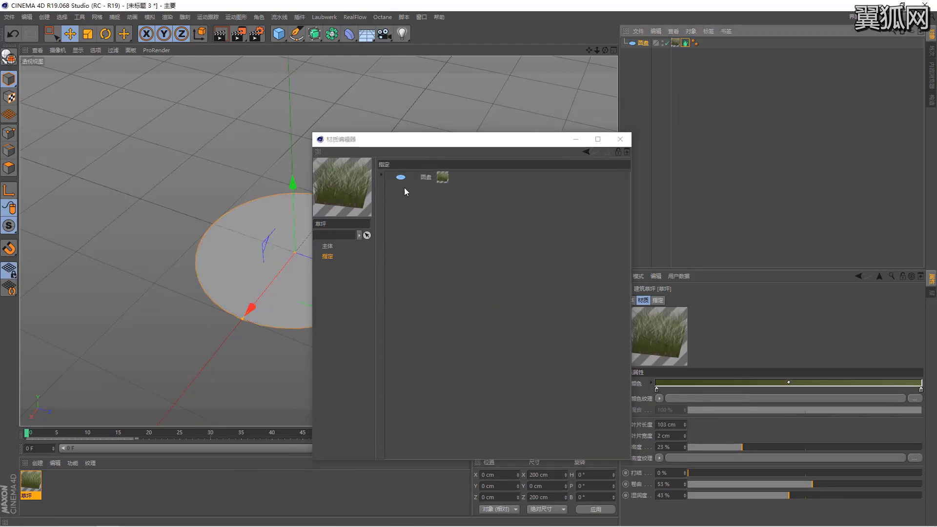
left_click_drag(449, 145, 432, 153)
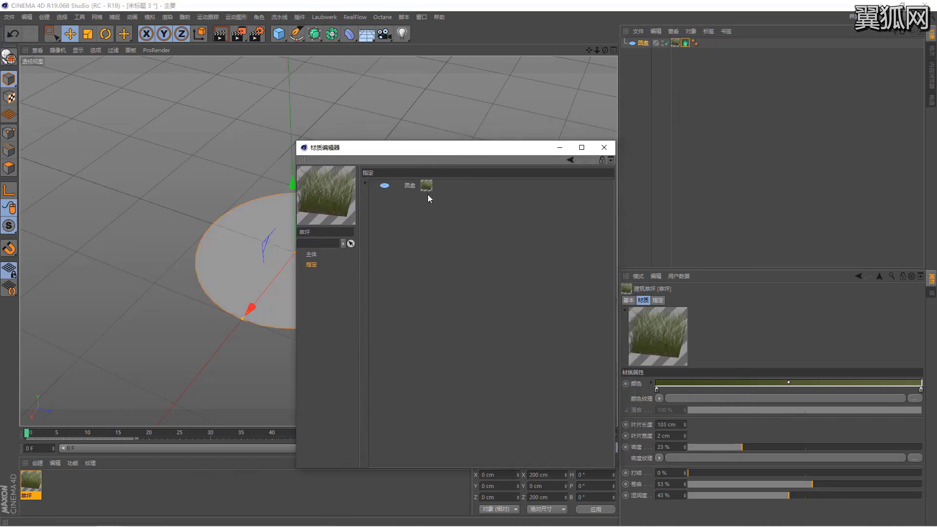
left_click(412, 186)
left_click(332, 254)
left_click_drag(510, 149, 652, 176)
Render the grass tuft, remove the disc's extra assignment, and render again.
left_click(239, 34)
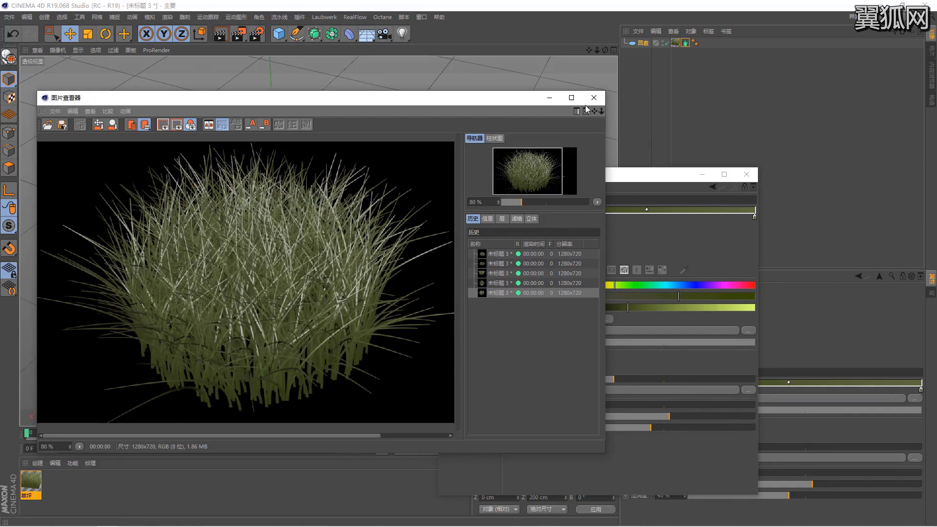
left_click(594, 97)
left_click(464, 286)
left_click(529, 215)
key("Delete")
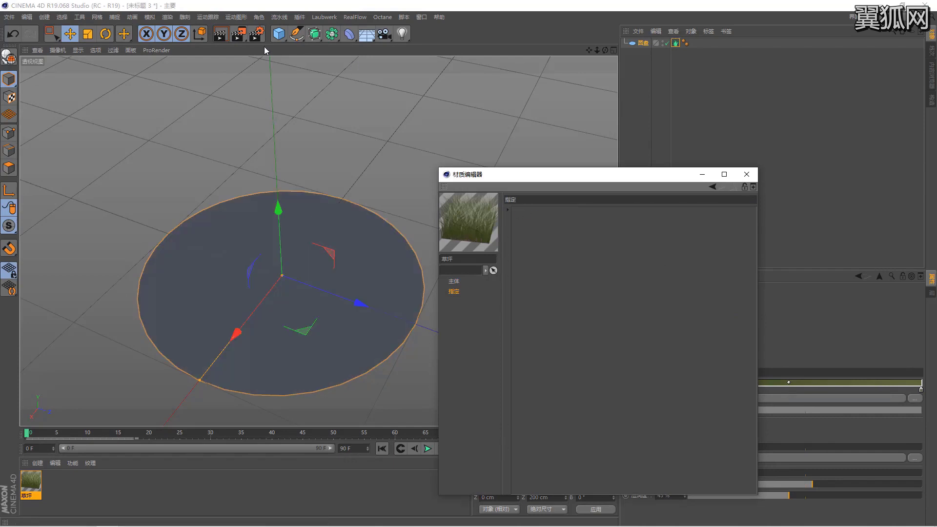
left_click(240, 35)
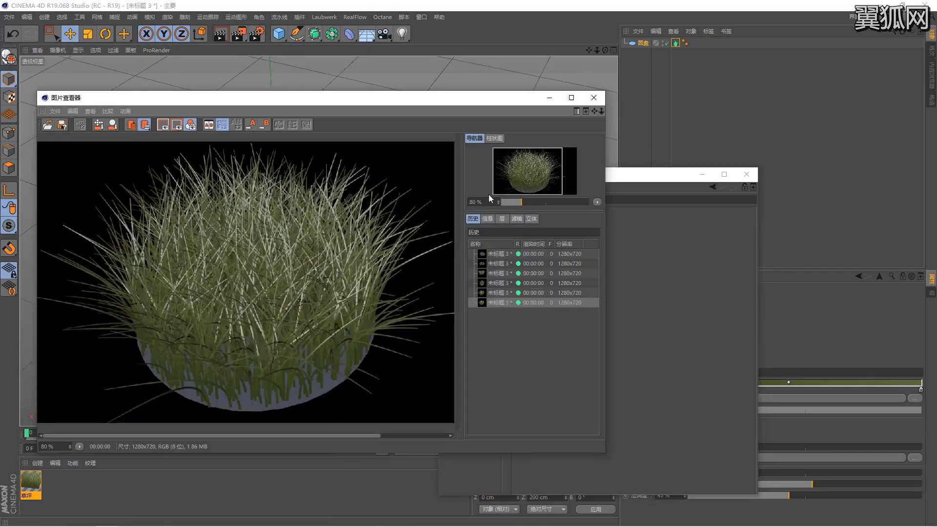
left_click(593, 97)
left_click(464, 282)
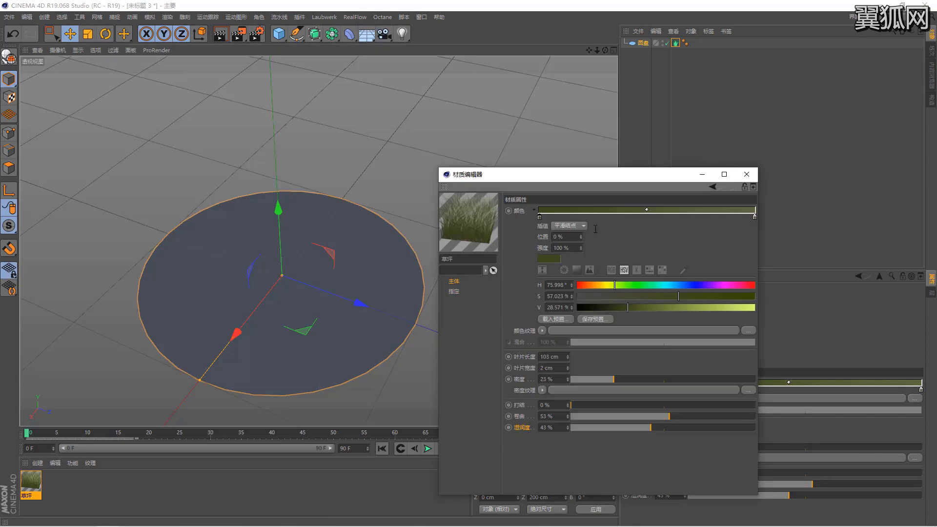
Close the material editor and reframe the view on the disc.
left_click(747, 175)
scroll(335, 320, "up", 1)
scroll(293, 293, "up", 1)
middle_click_drag(285, 289, 336, 266)
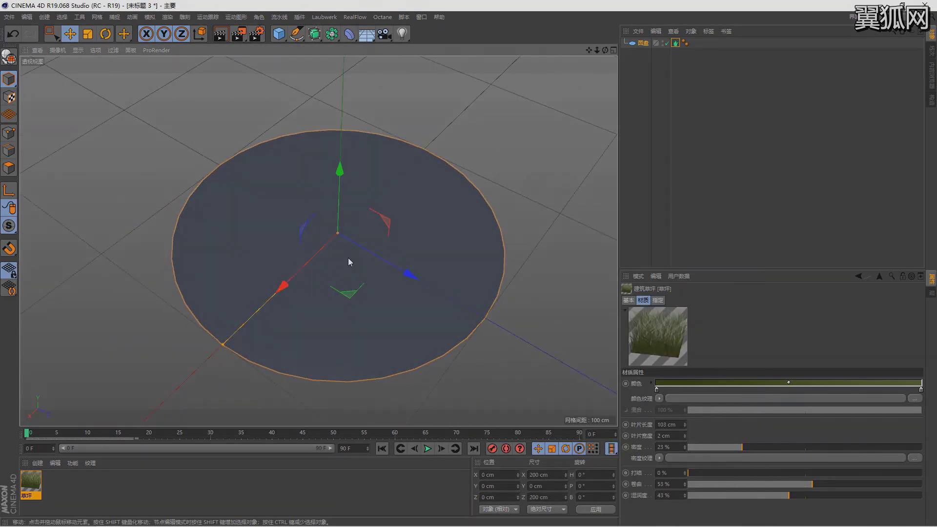